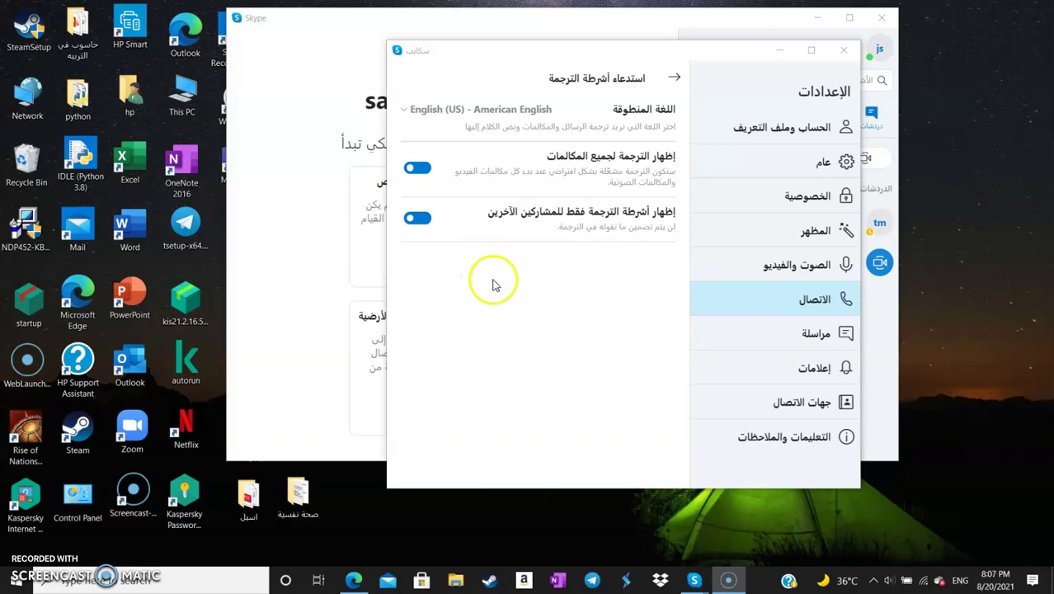
- In the messaging settings, view the text size choices and turn on pasting copied messages as quotes and automatic file download
click(848, 345)
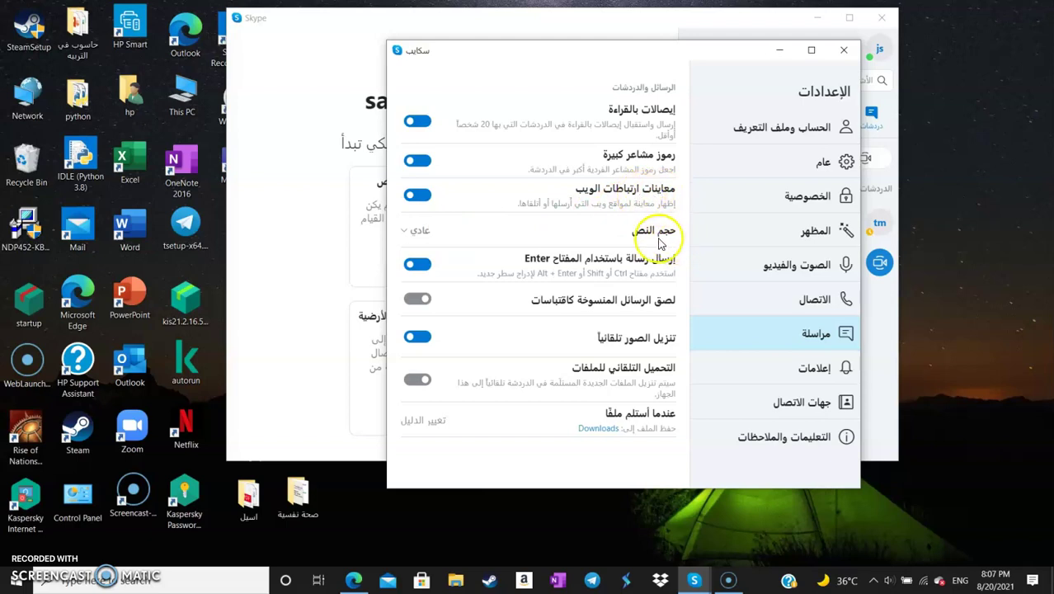
click(410, 234)
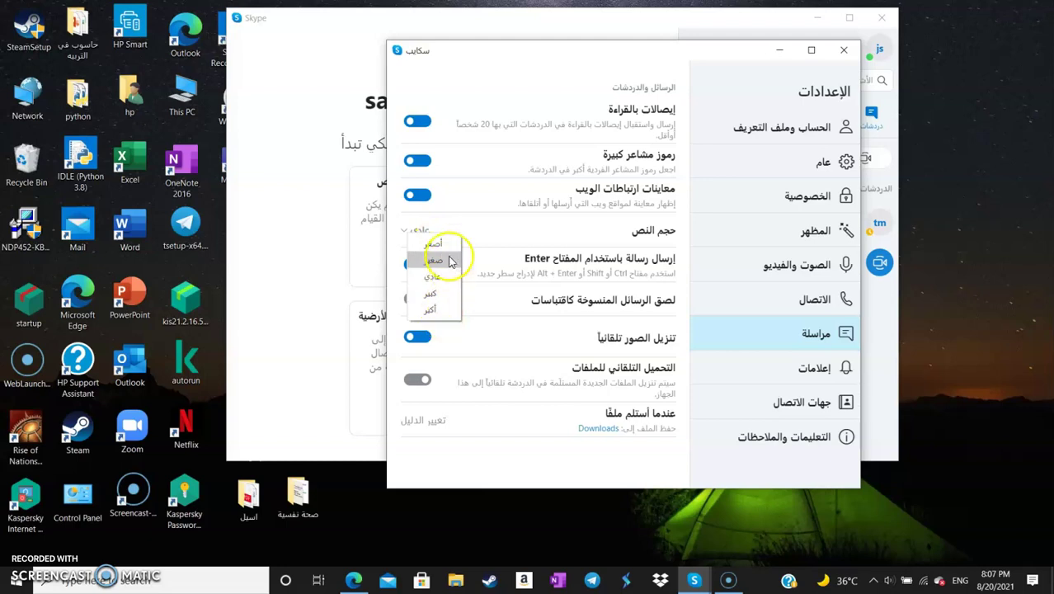
click(482, 240)
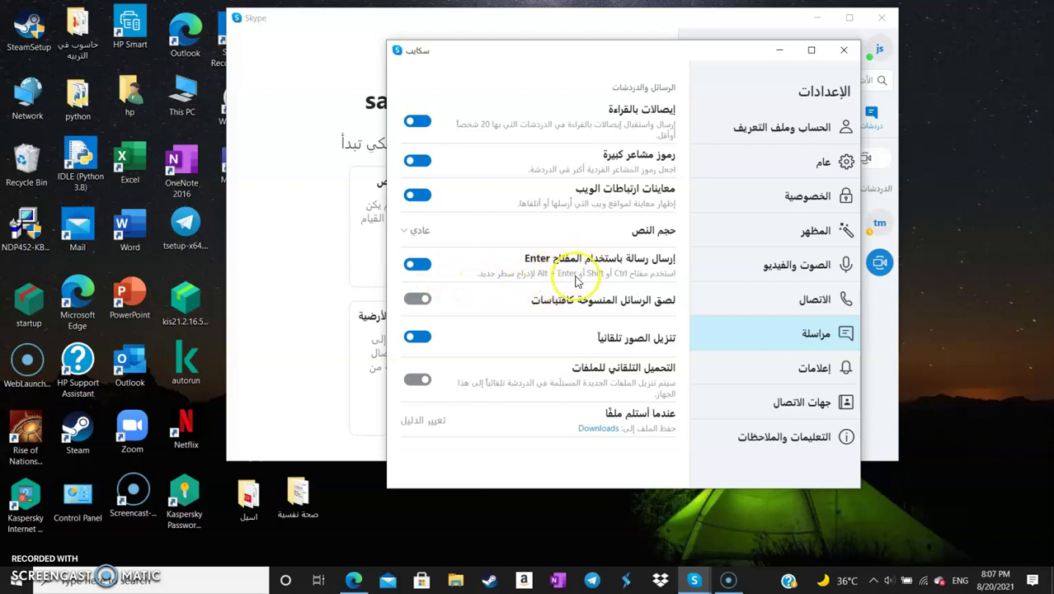
click(415, 265)
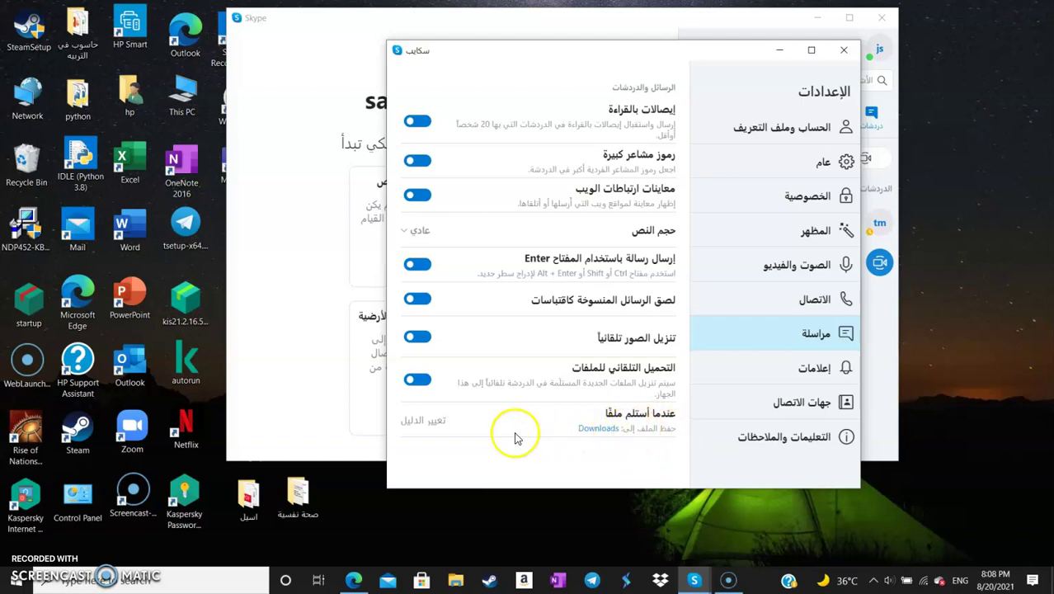
- Change the save location for received files to the وسائل folder on the Desktop
click(418, 430)
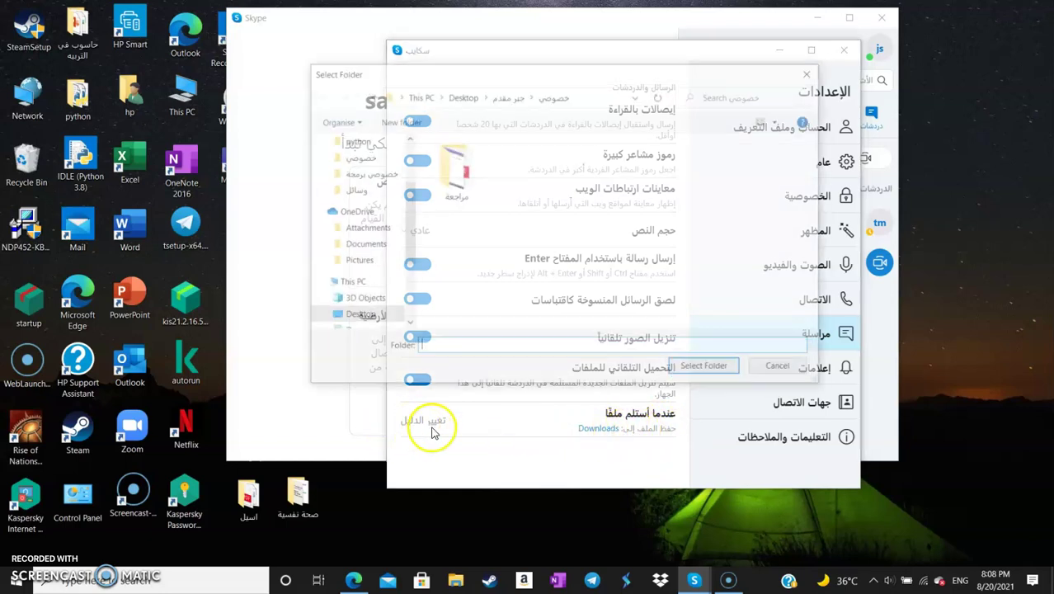
scroll(351, 316, up, 4)
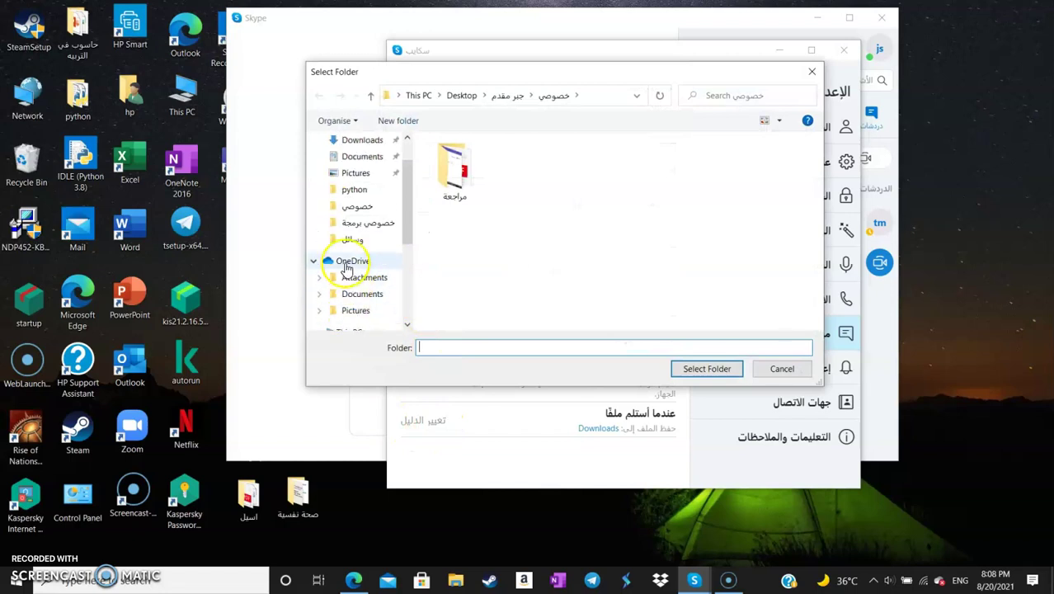
click(364, 144)
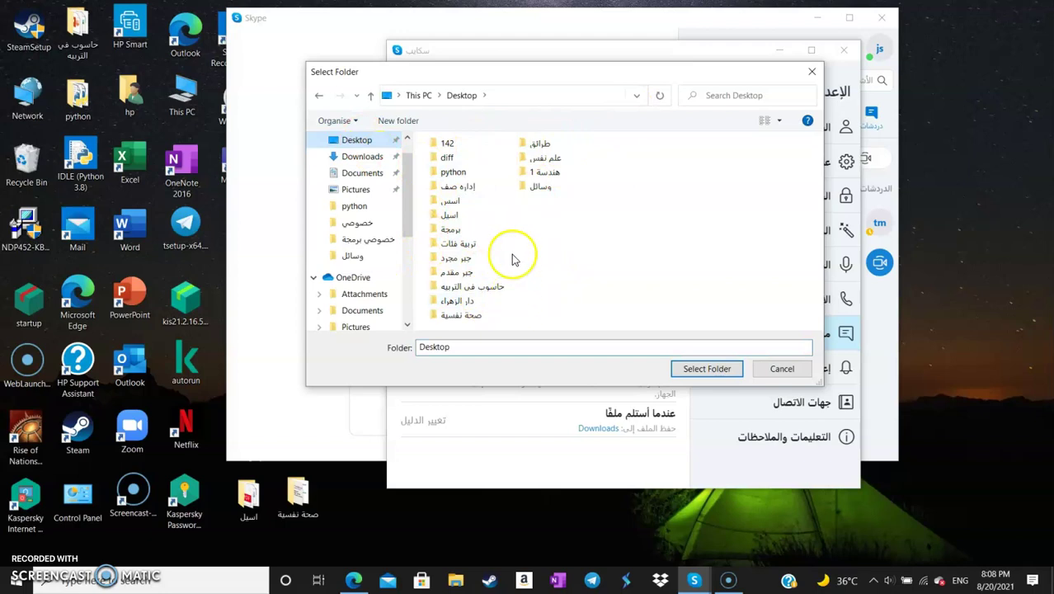
click(451, 348)
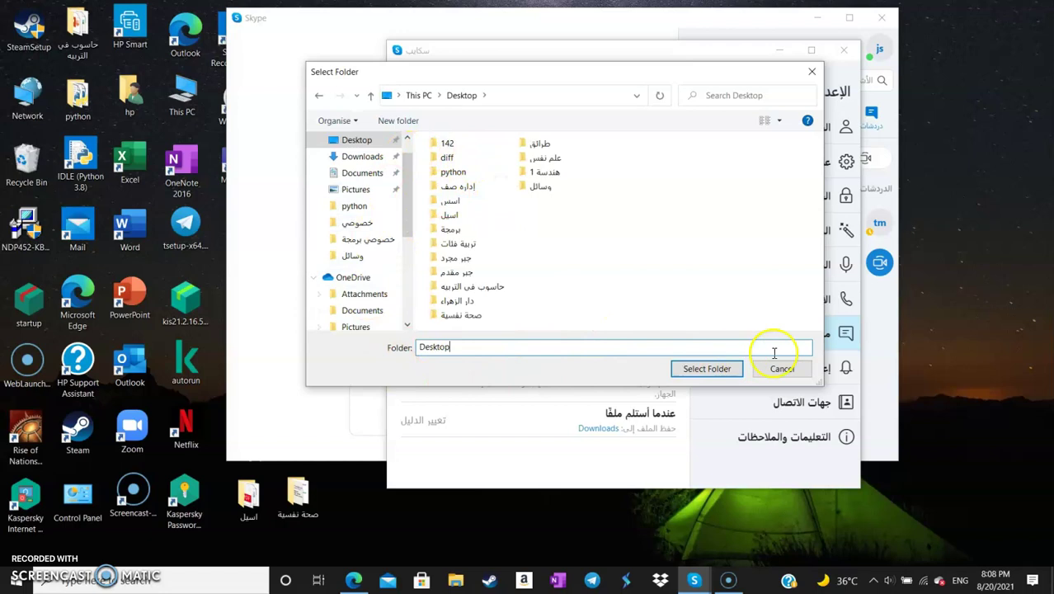
click(540, 187)
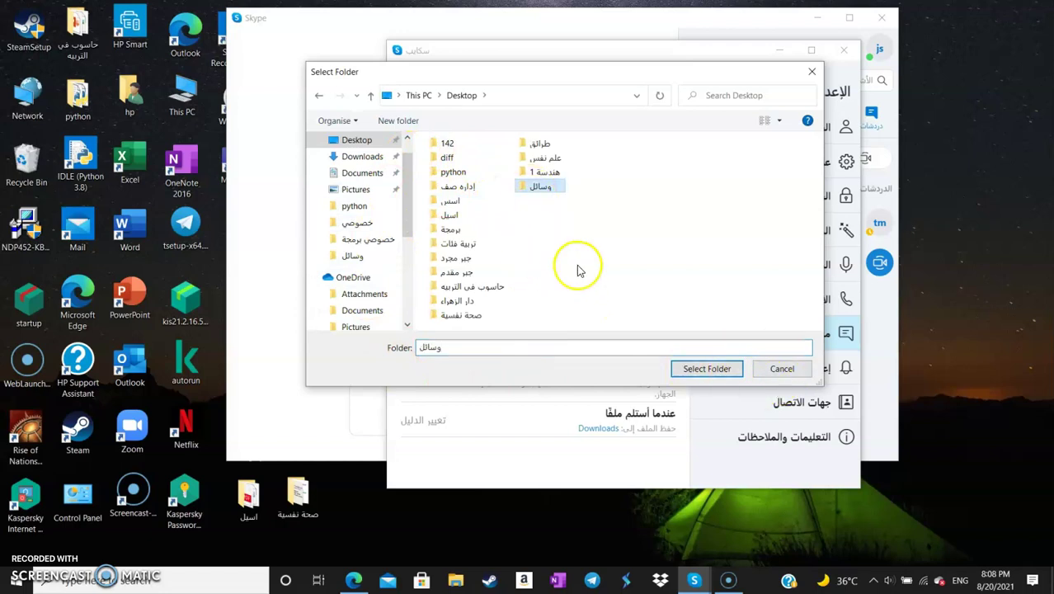
click(705, 368)
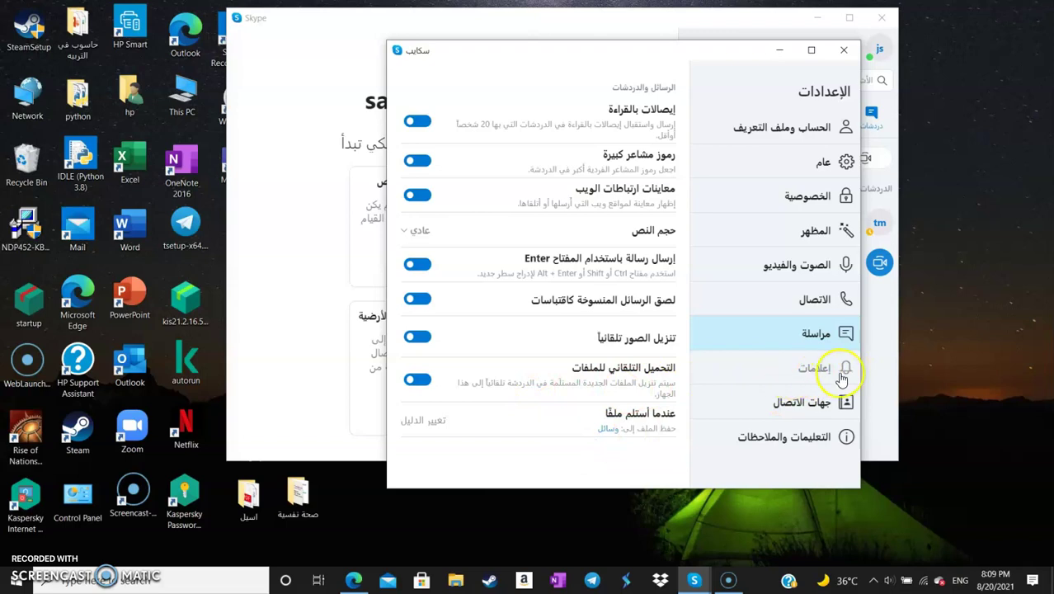
- In the notification settings, turn chat notifications off and back on
click(811, 378)
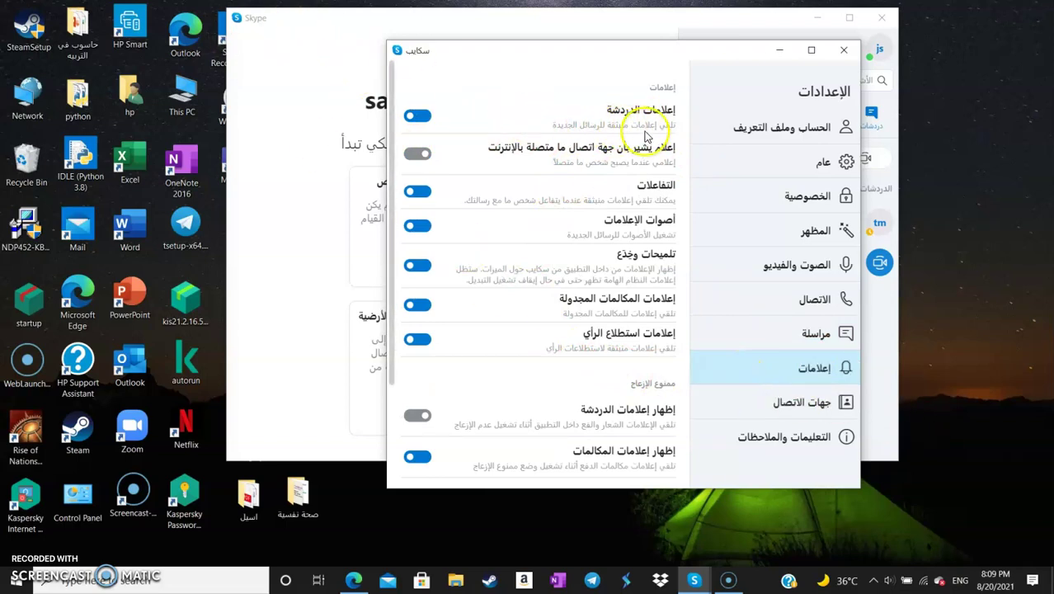
click(417, 118)
click(419, 118)
click(419, 118)
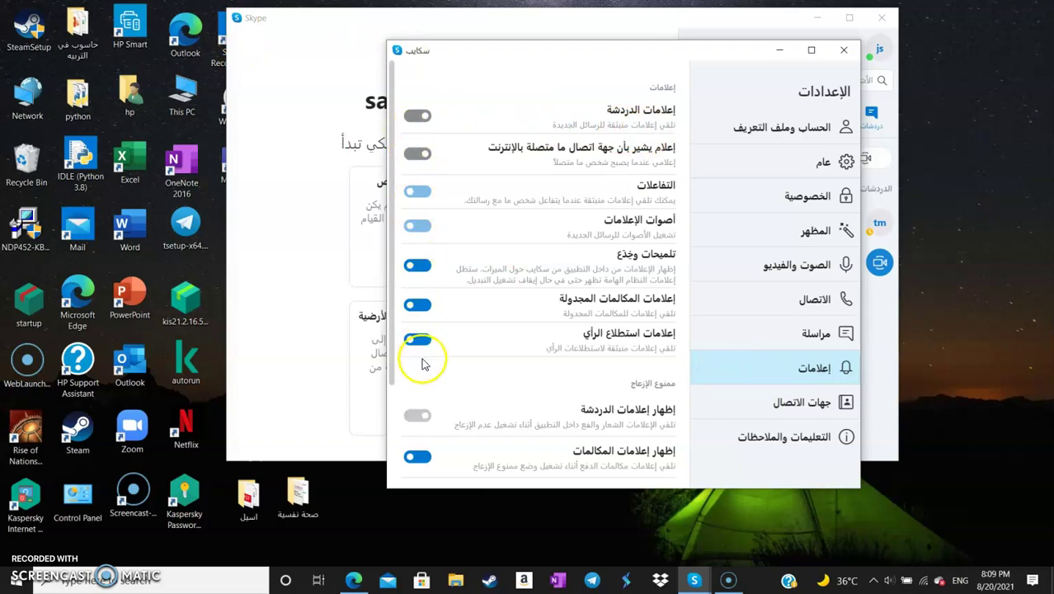
click(426, 118)
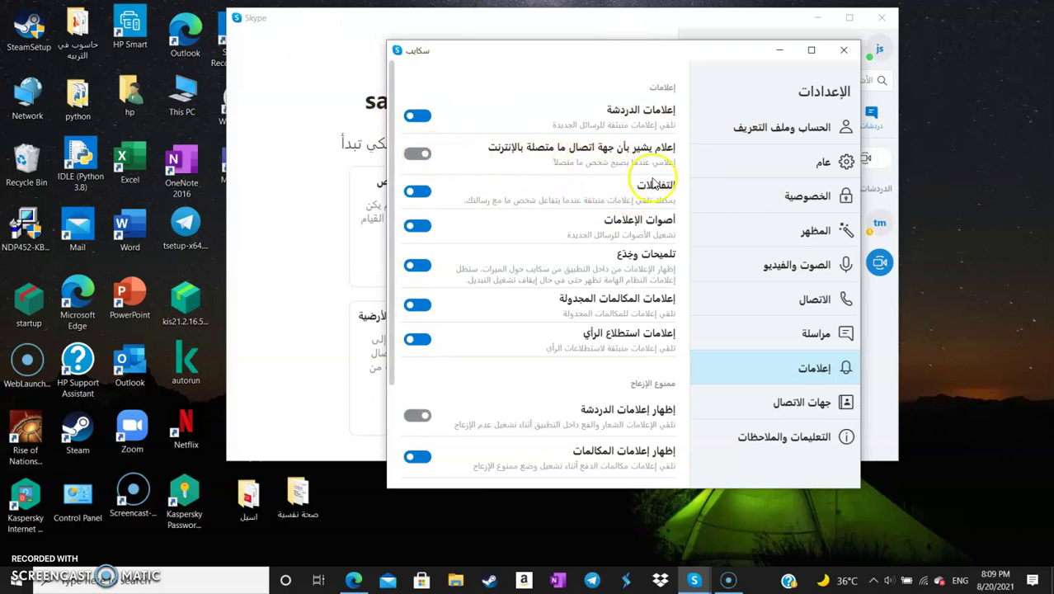
- Review the remaining notification settings, including the do-not-disturb and e-mail notification options
drag(614, 54, 530, 56)
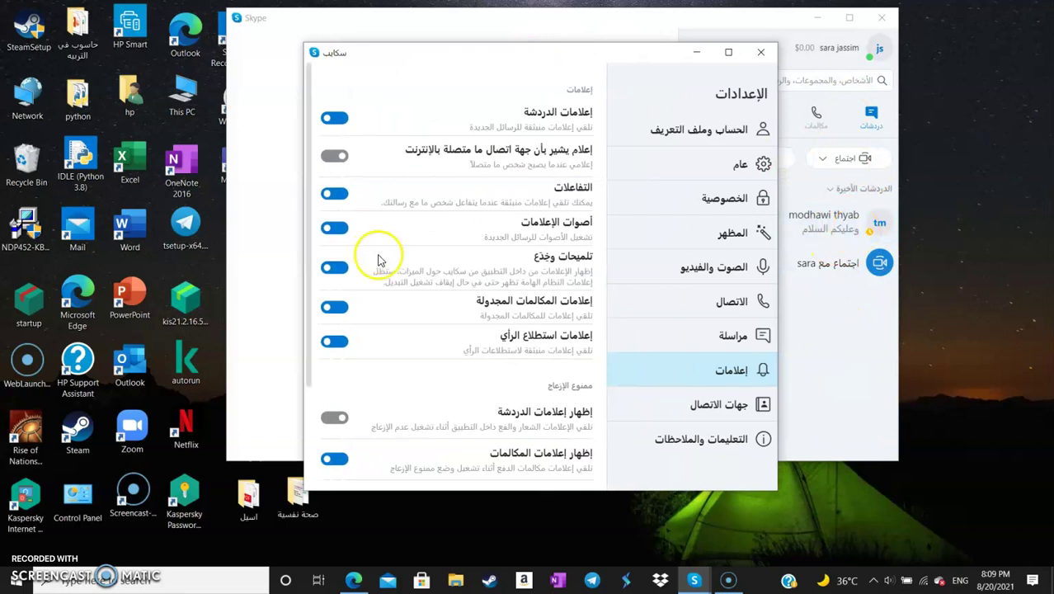
drag(520, 58, 590, 47)
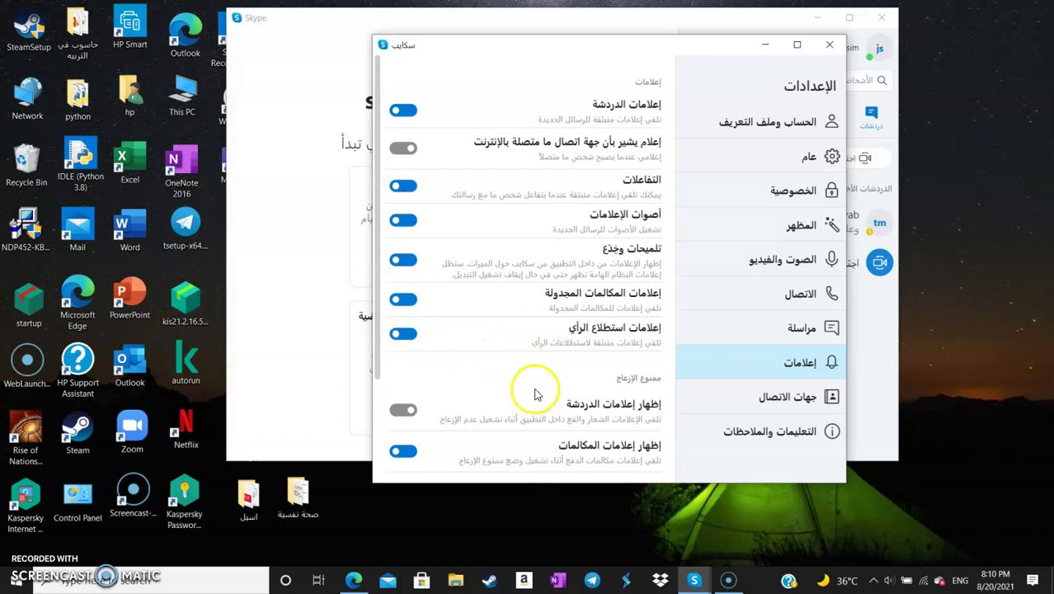
scroll(514, 379, down, 1)
scroll(539, 306, down, 1)
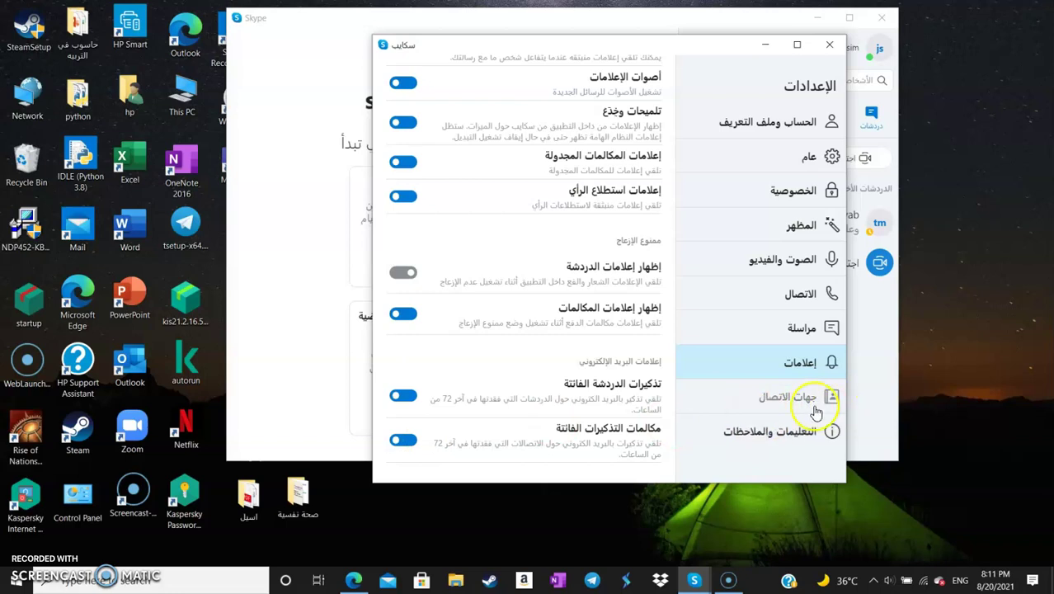
- View the blocked users list in the contacts settings and return to the contacts options
click(783, 407)
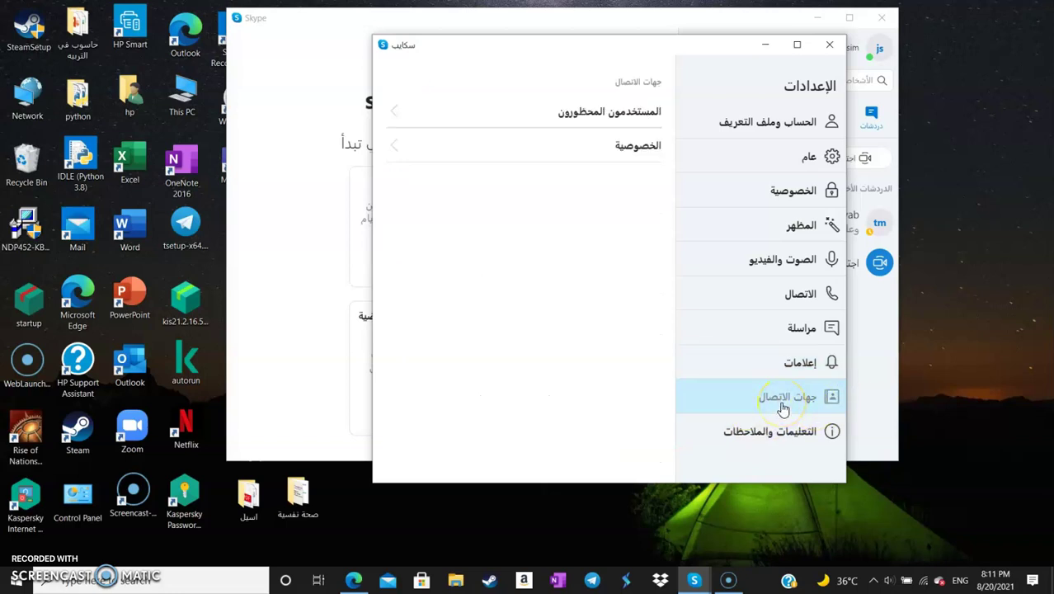
click(582, 109)
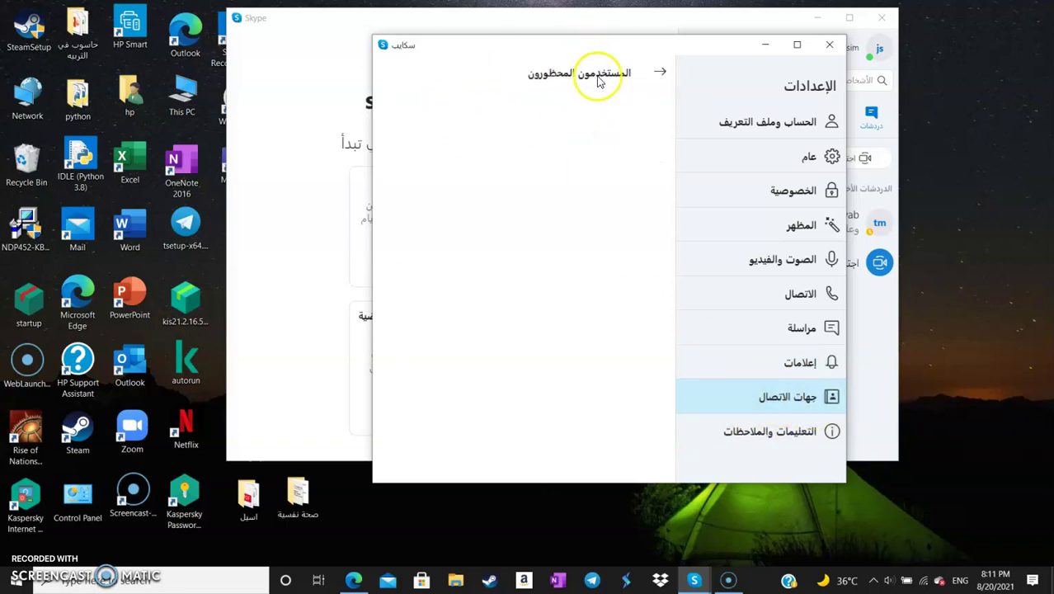
click(660, 73)
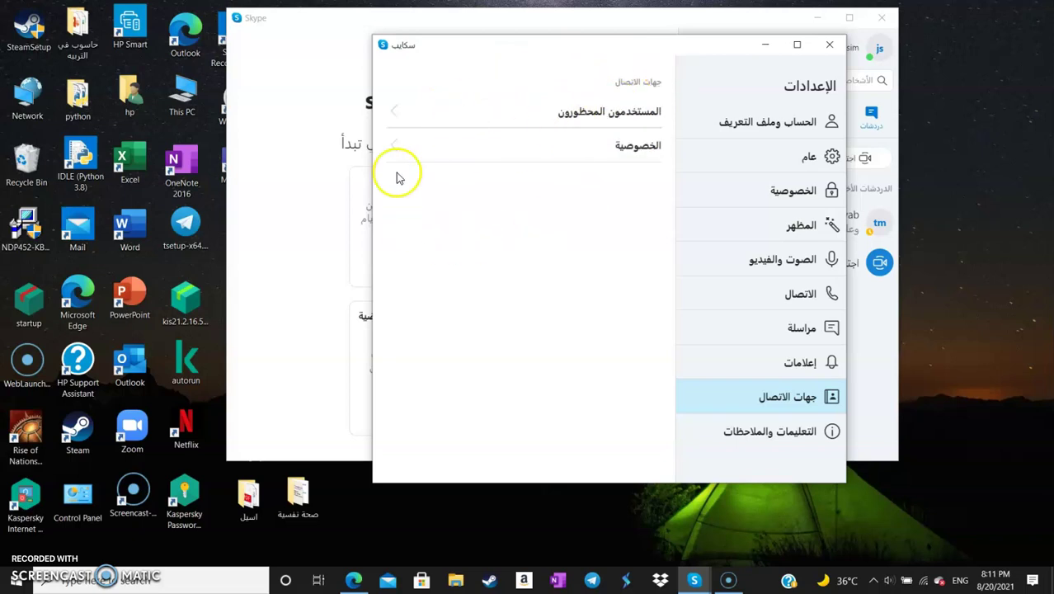
- Open the contacts privacy settings and inspect the form for adding a mobile number, cancelling it without entering one
click(602, 150)
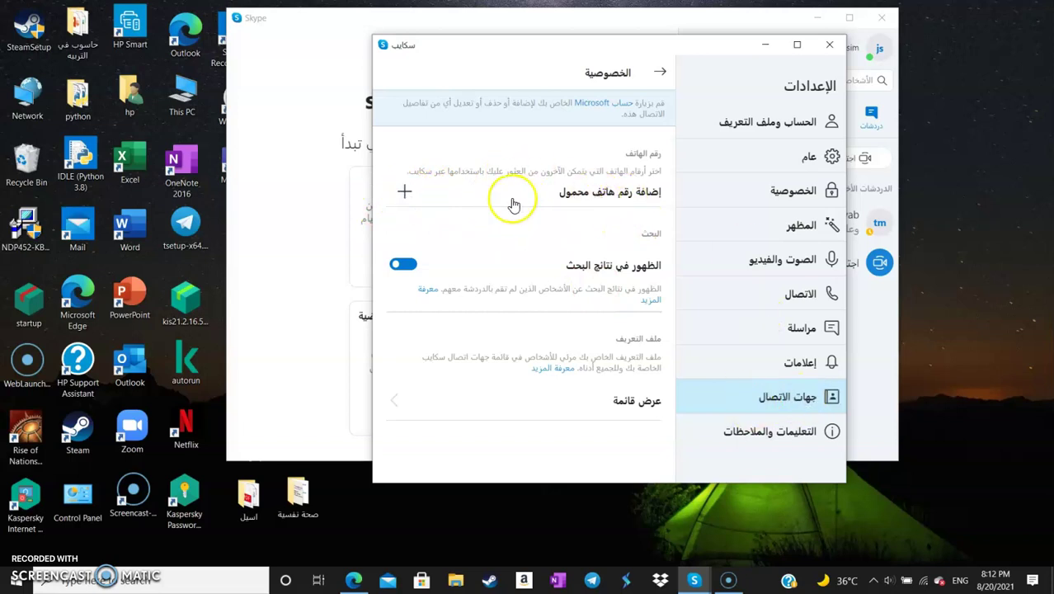
click(405, 193)
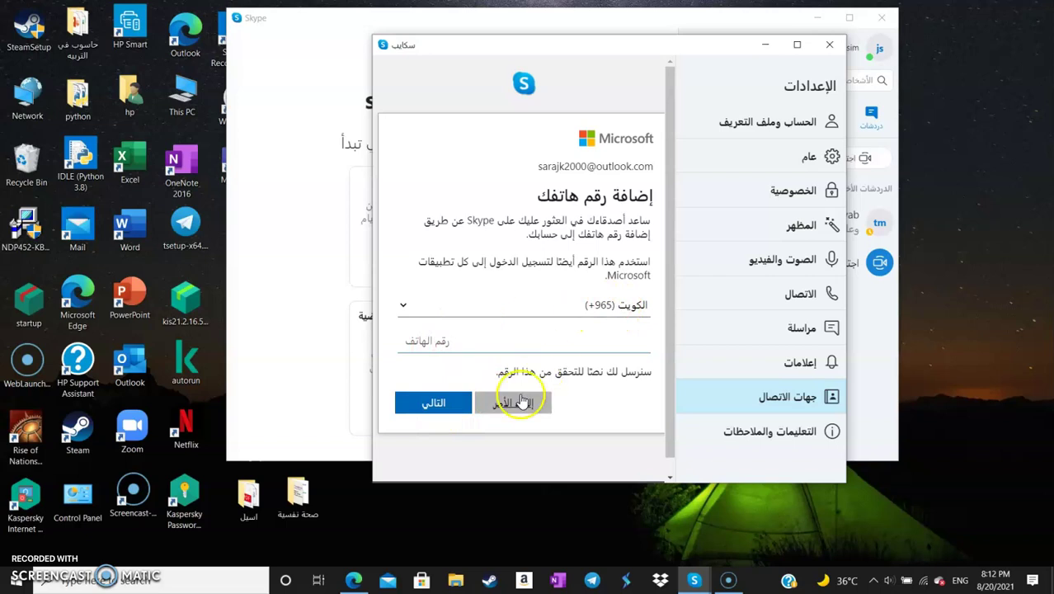
click(626, 339)
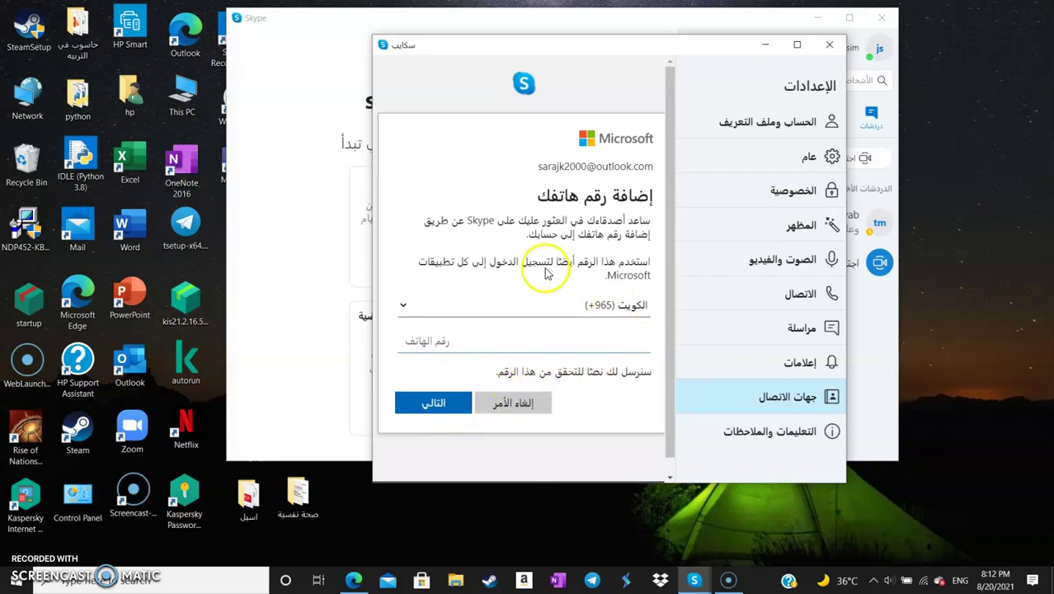
click(499, 406)
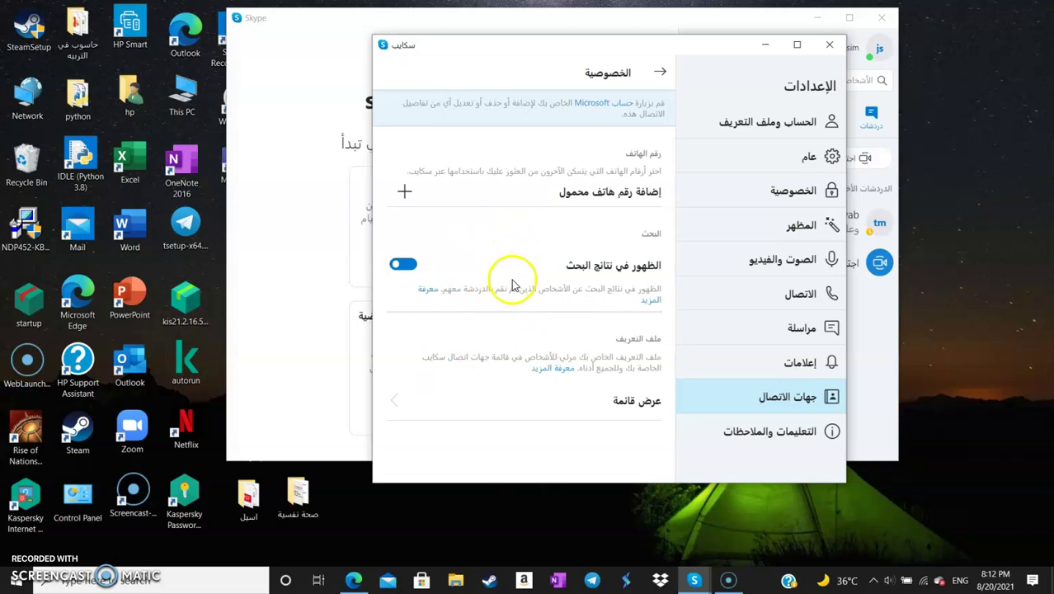
click(808, 404)
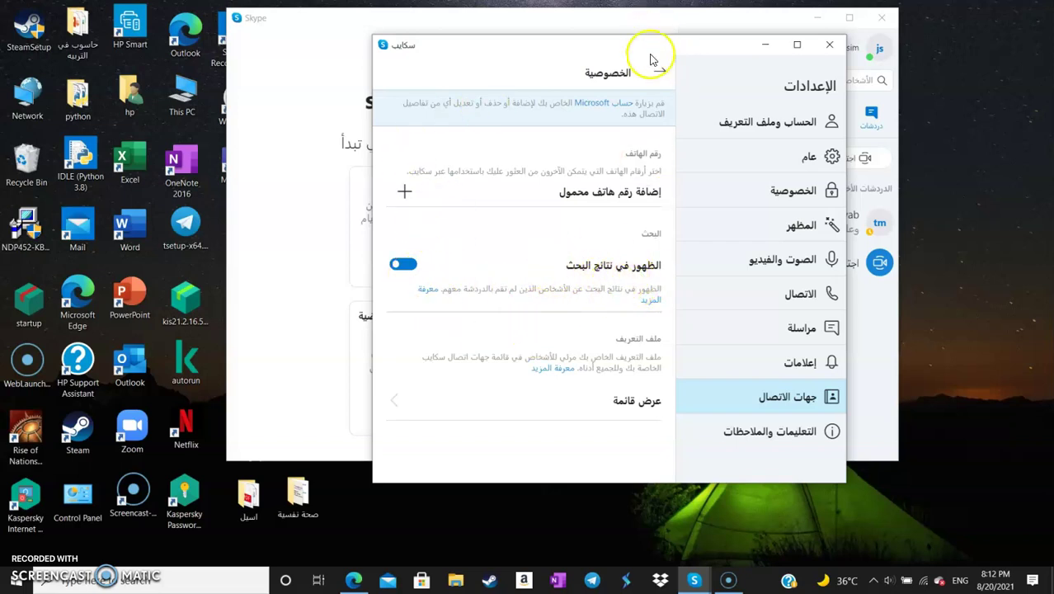
- View the people search in the main window, and turn appearing in search results off and back on in contacts privacy
drag(660, 48, 539, 51)
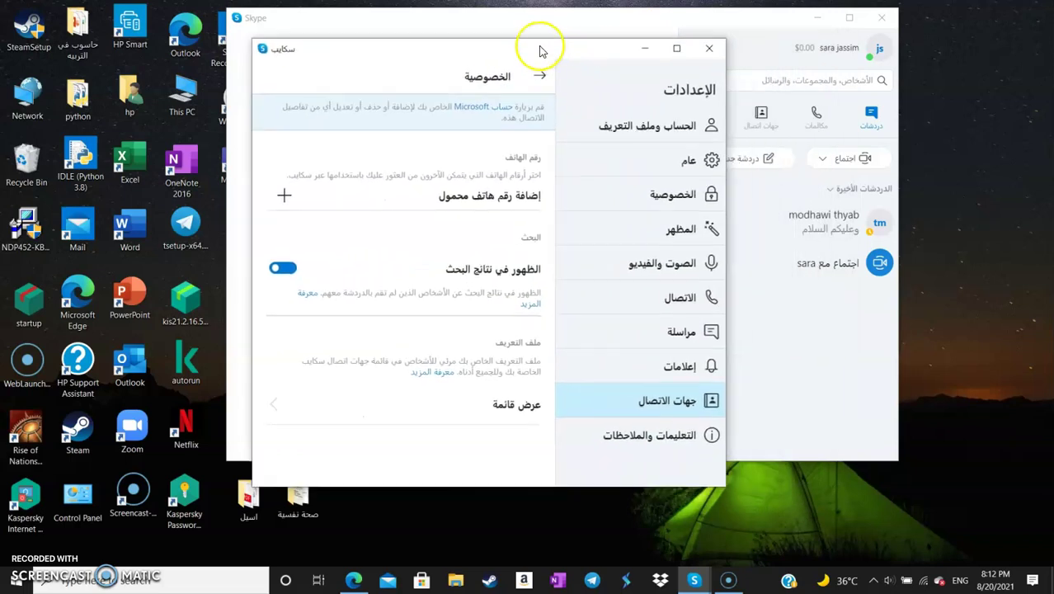
click(835, 86)
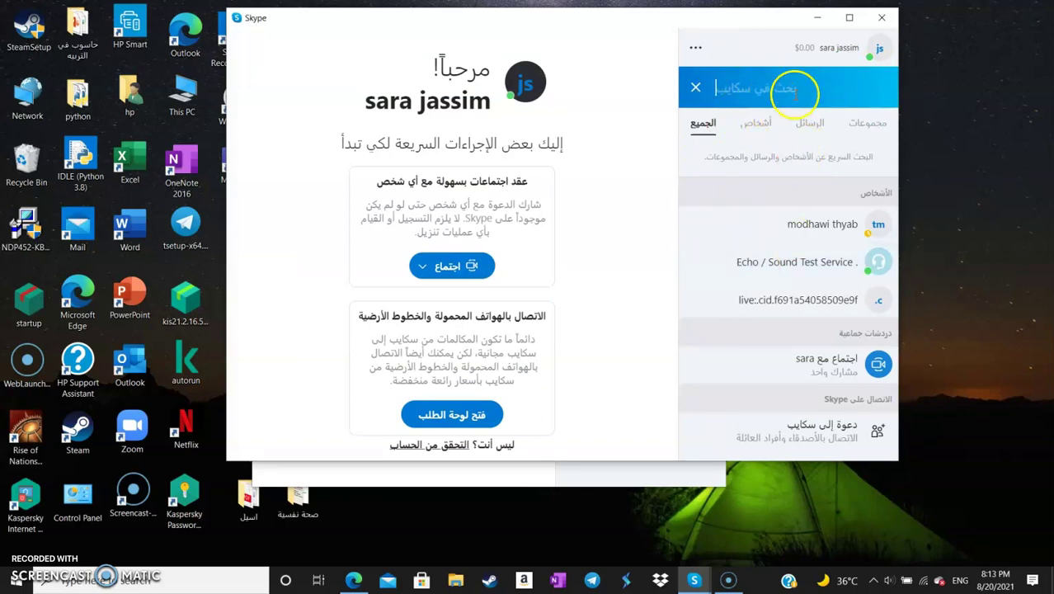
click(632, 471)
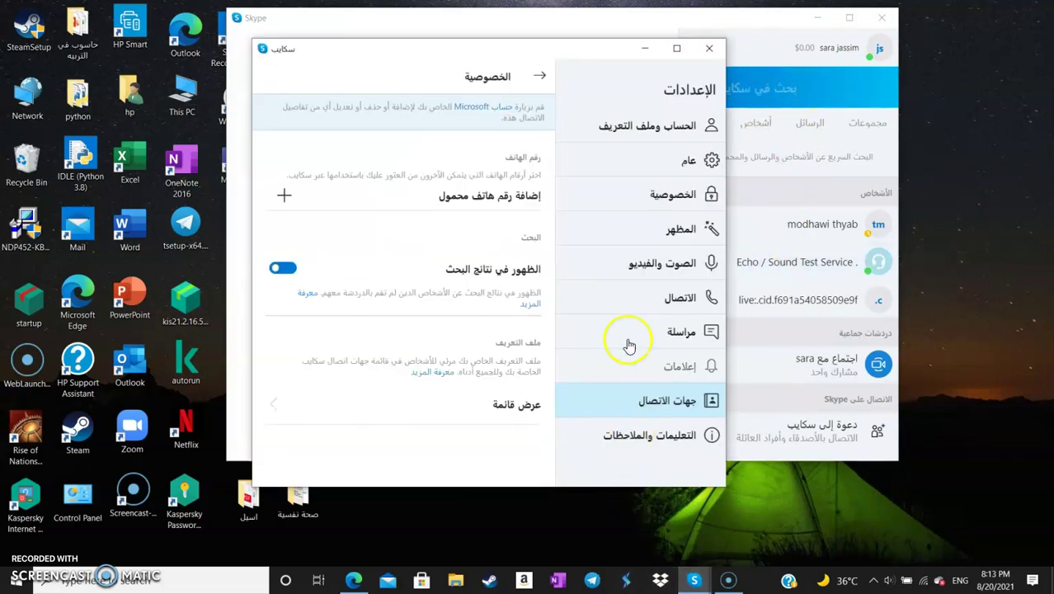
click(282, 267)
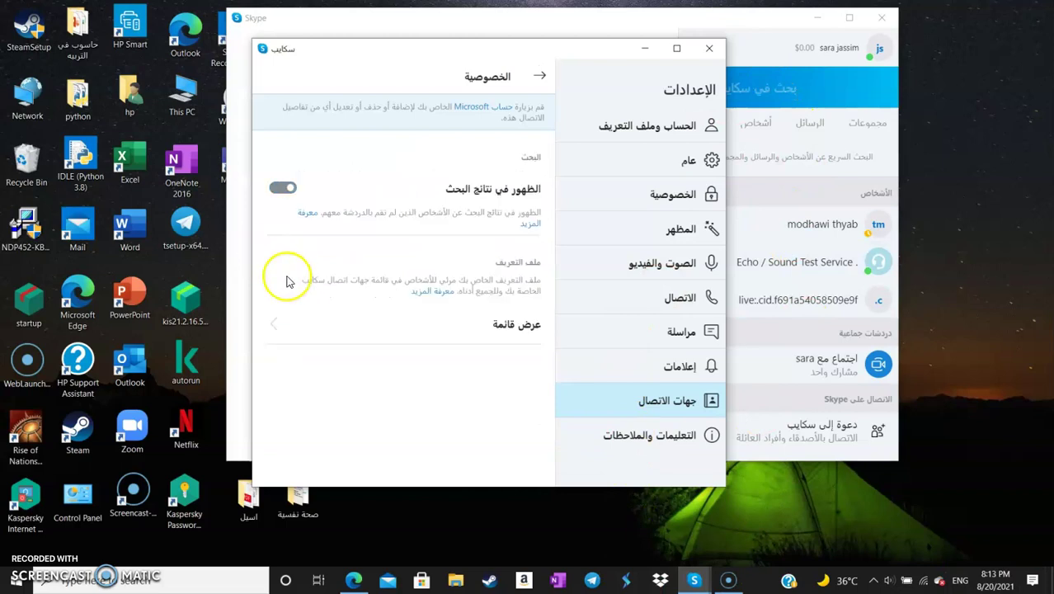
click(283, 190)
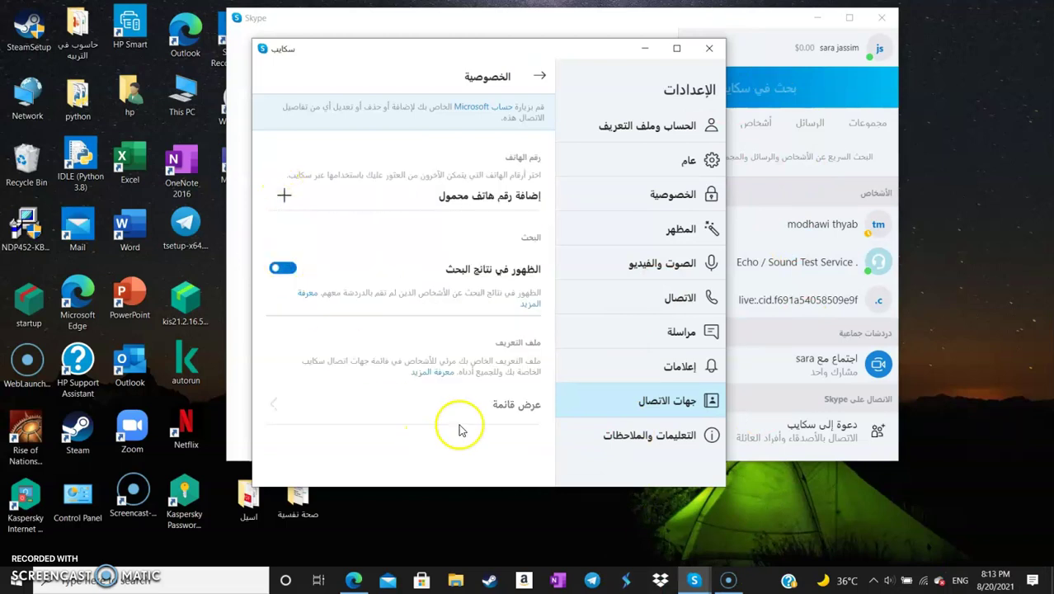
- Open the help and feedback settings and review the version, help, feedback and about entries
click(659, 442)
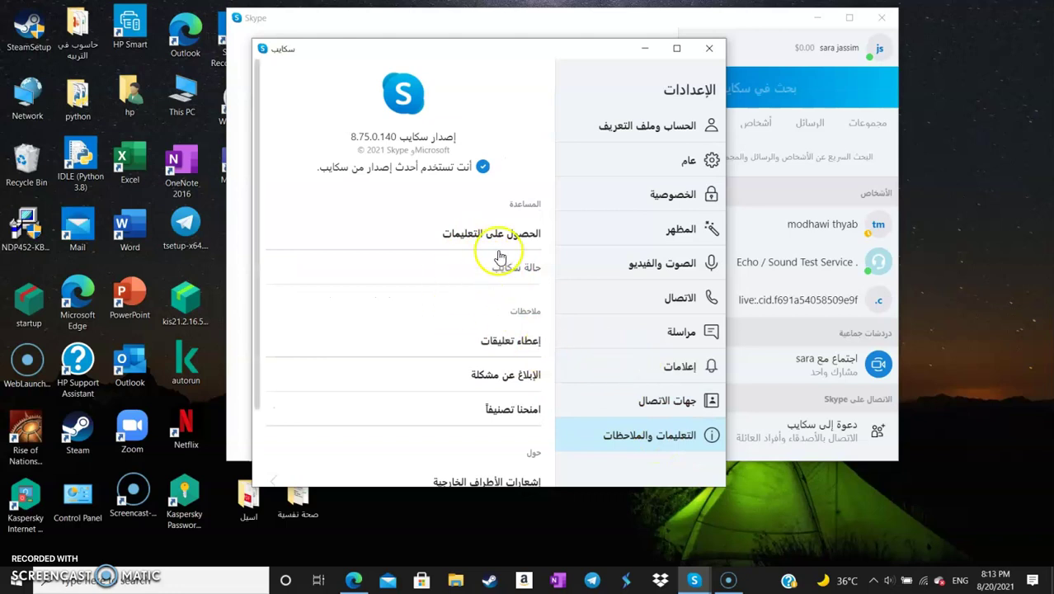
drag(522, 50, 576, 36)
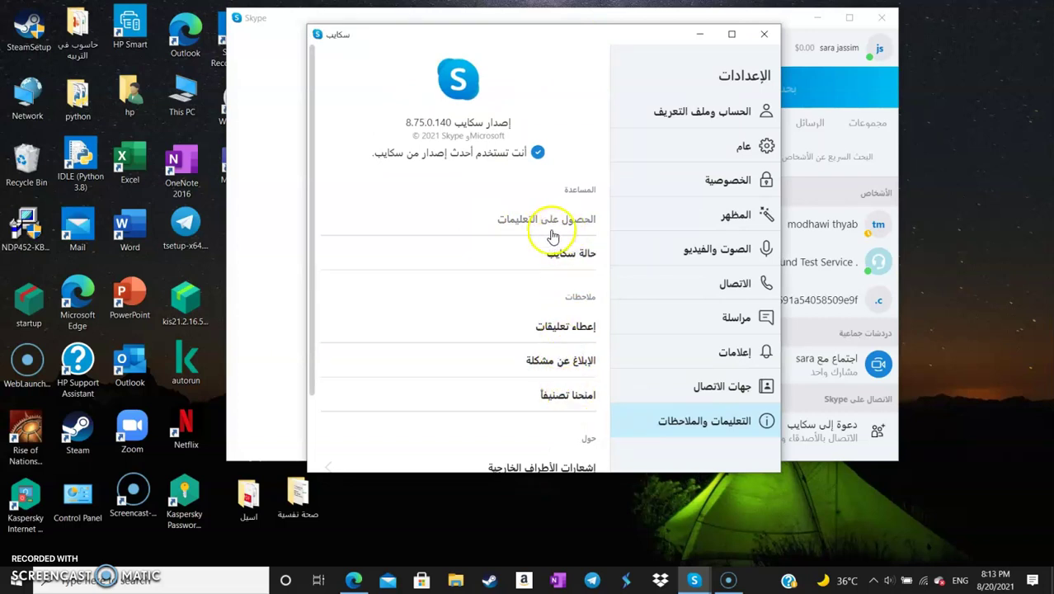
scroll(527, 326, down, 2)
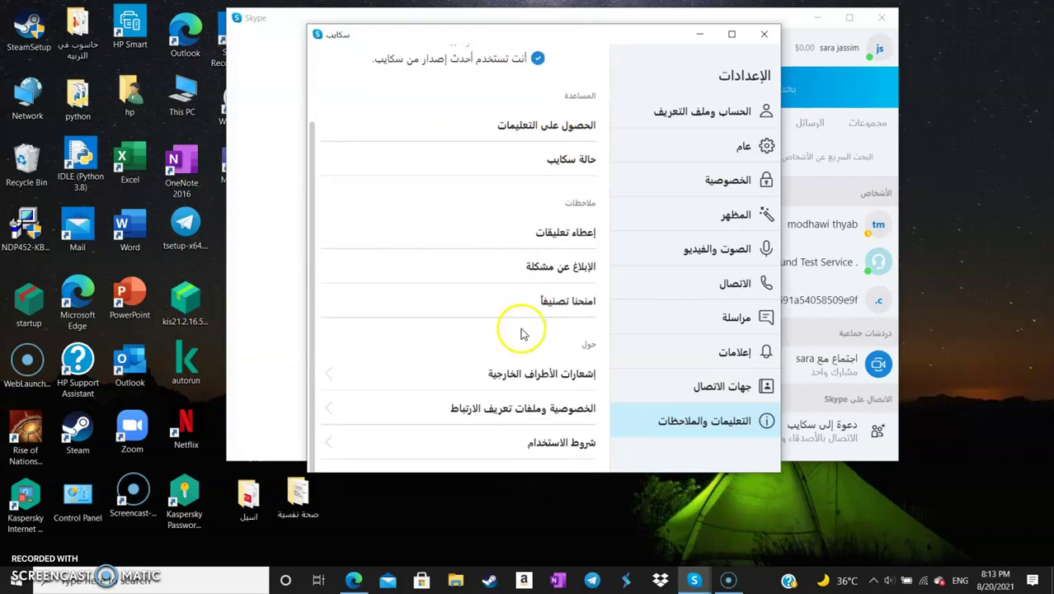
scroll(511, 346, up, 2)
- View the online Skype Support page, return to the settings, and open the Skype service status page
click(547, 222)
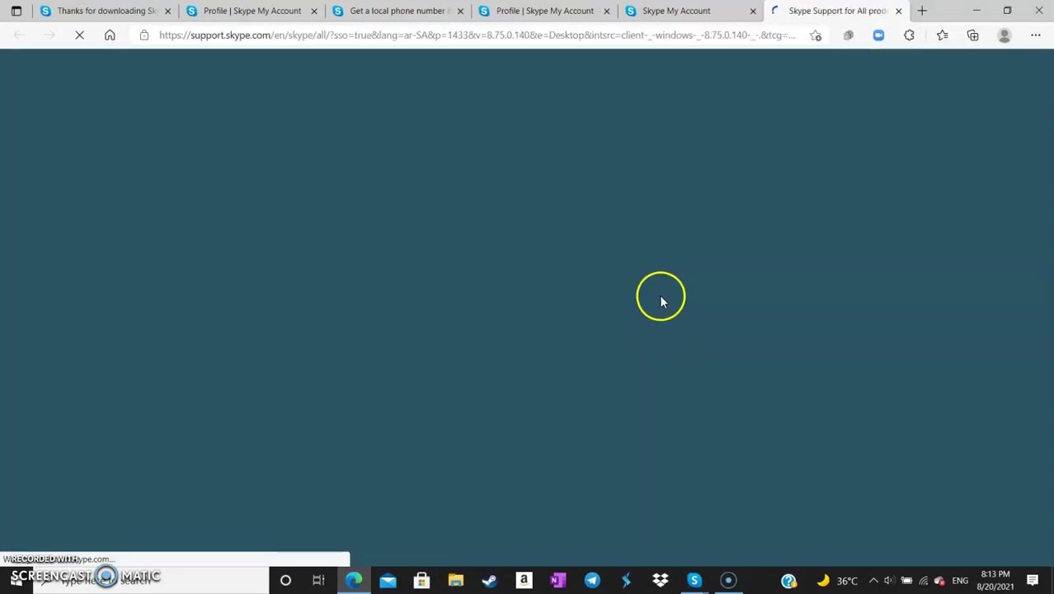
scroll(643, 312, down, 7)
scroll(642, 322, up, 5)
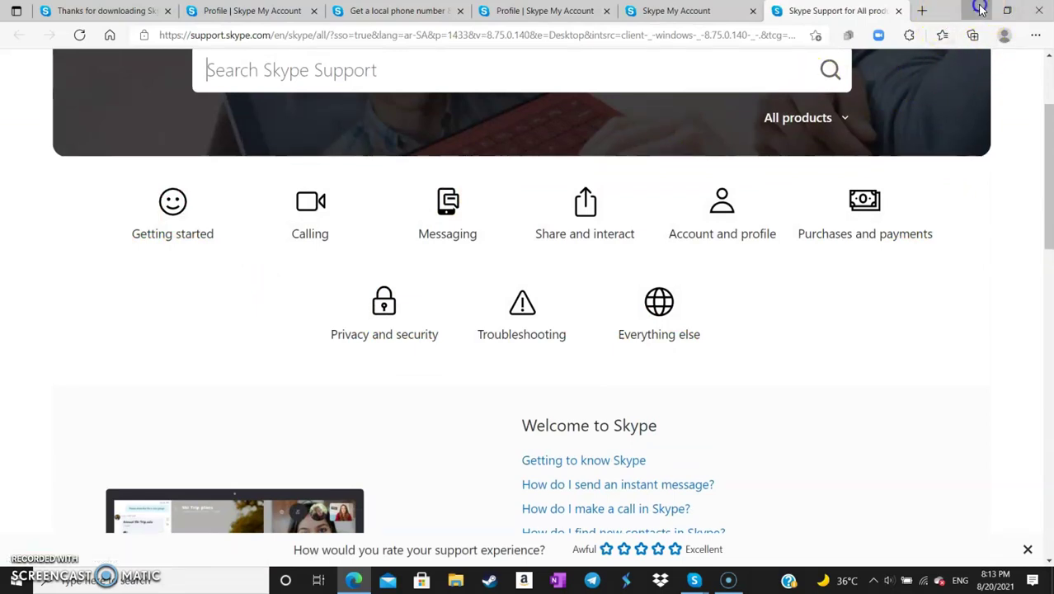
click(977, 11)
click(574, 262)
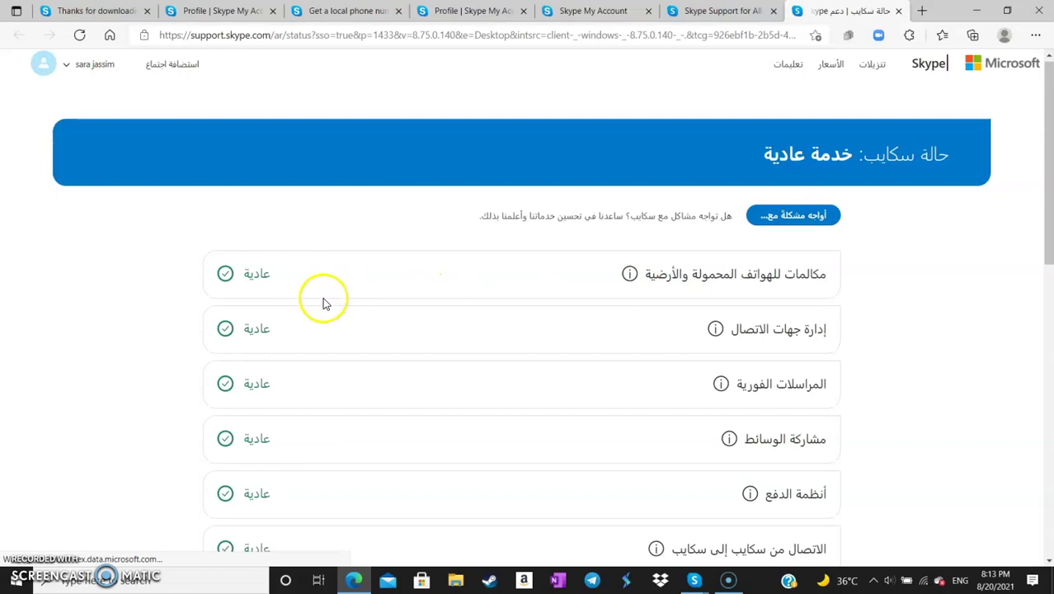
- Review the service entries and resolved incidents on the Skype status page, and return to Skype's help and feedback settings
scroll(323, 303, down, 1)
scroll(393, 355, down, 1)
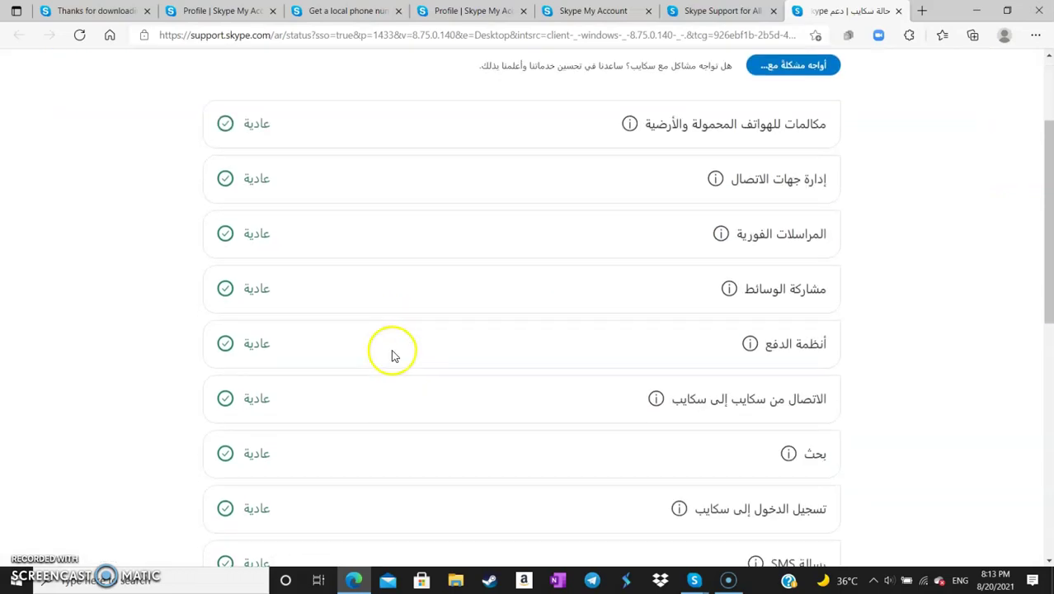
scroll(394, 355, down, 1)
scroll(737, 372, down, 2)
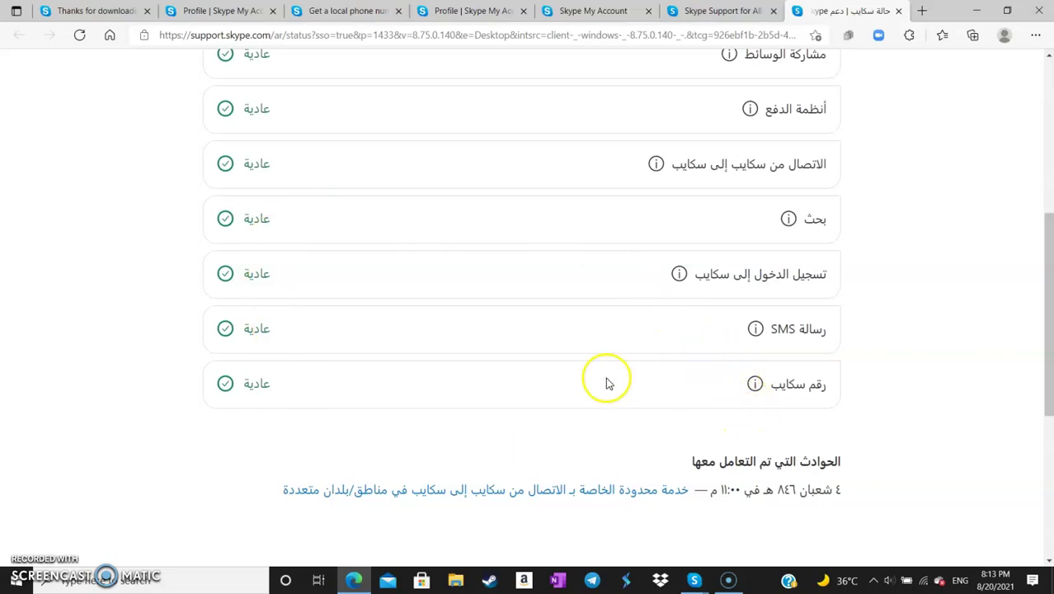
scroll(353, 377, up, 1)
scroll(354, 380, up, 4)
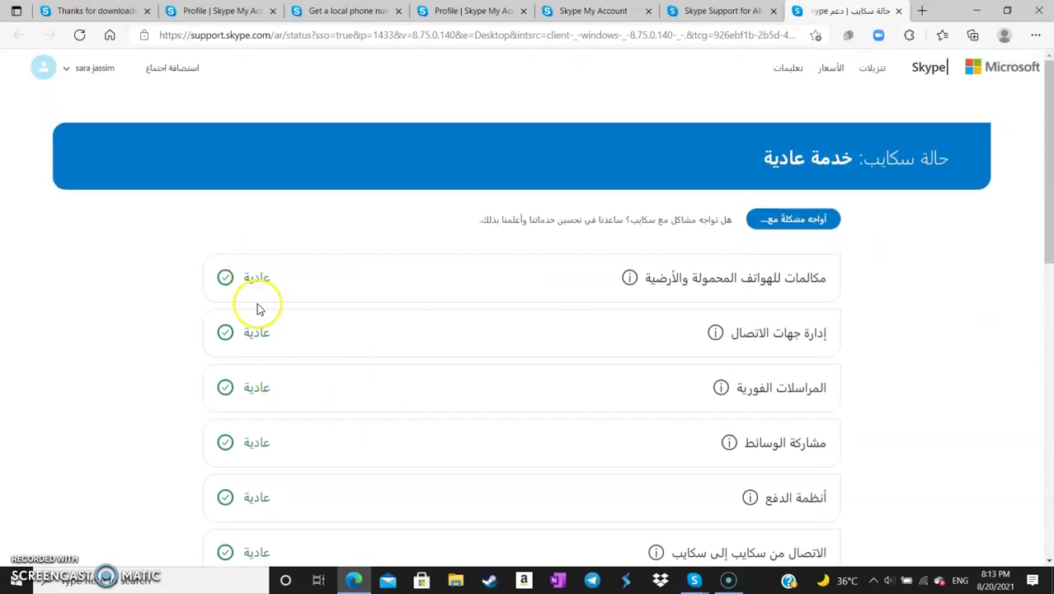
click(977, 10)
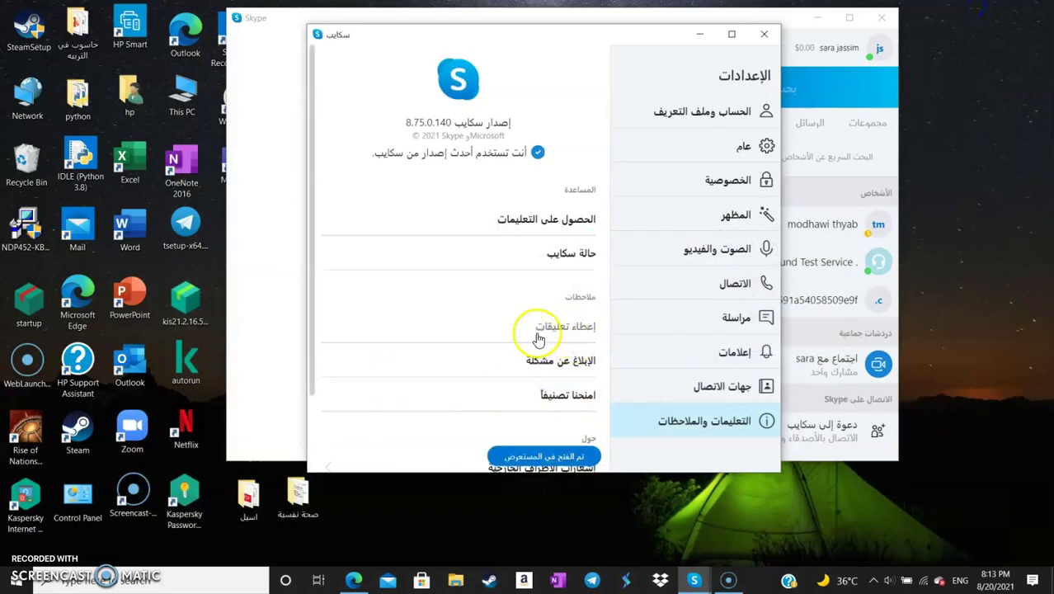
- View the third-party notices listed in the about section, close the notice file, and return to the version information
scroll(554, 272, down, 2)
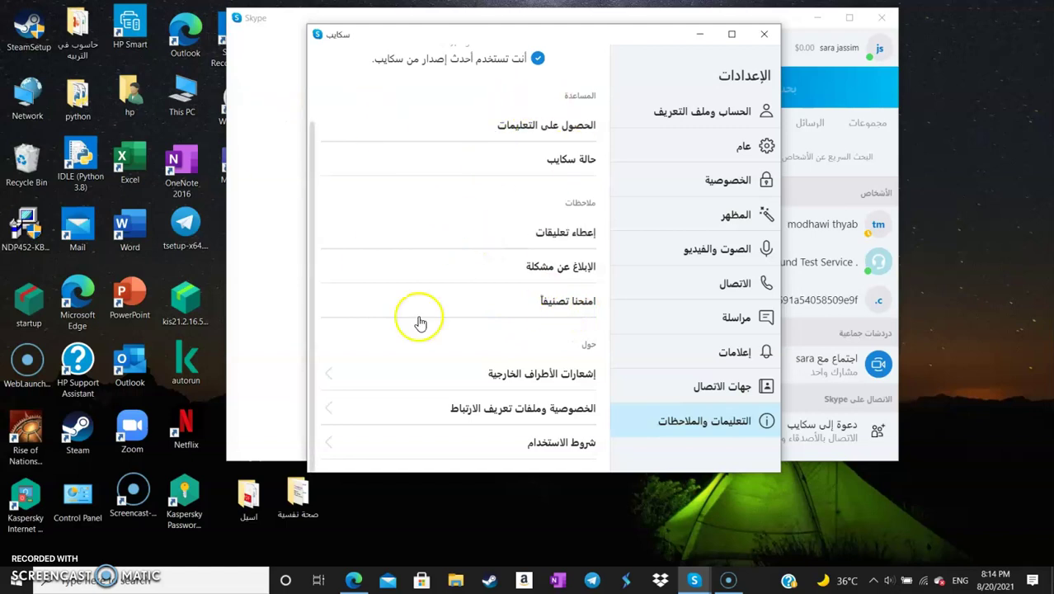
click(547, 382)
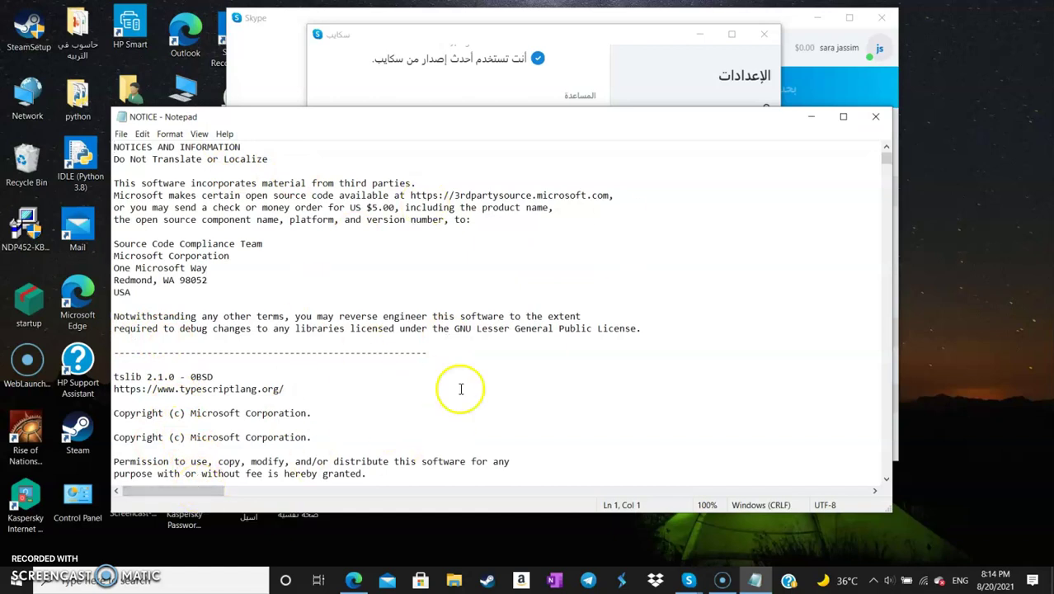
click(875, 120)
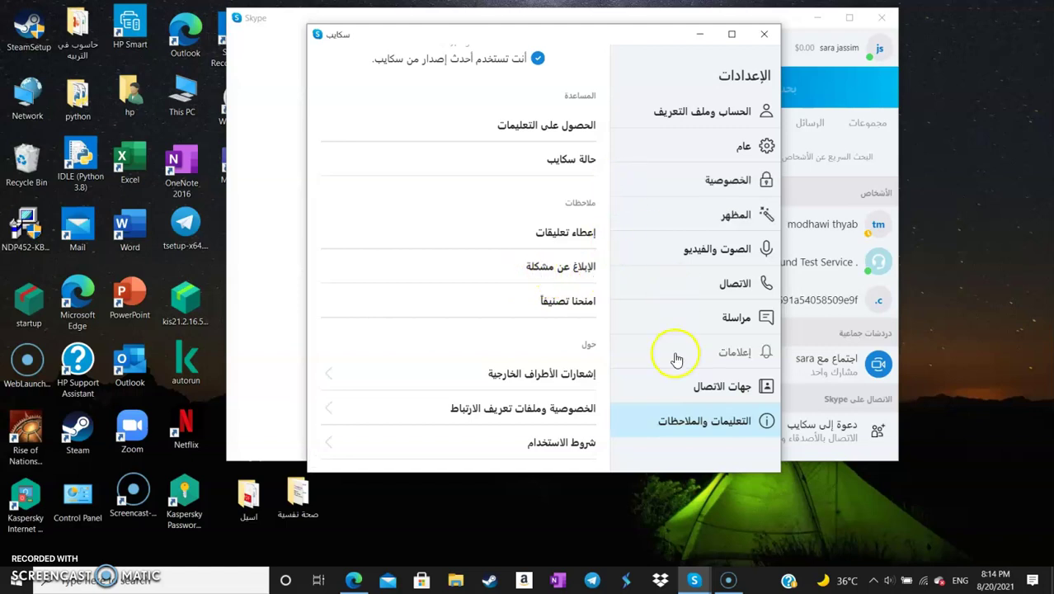
scroll(608, 207, up, 2)
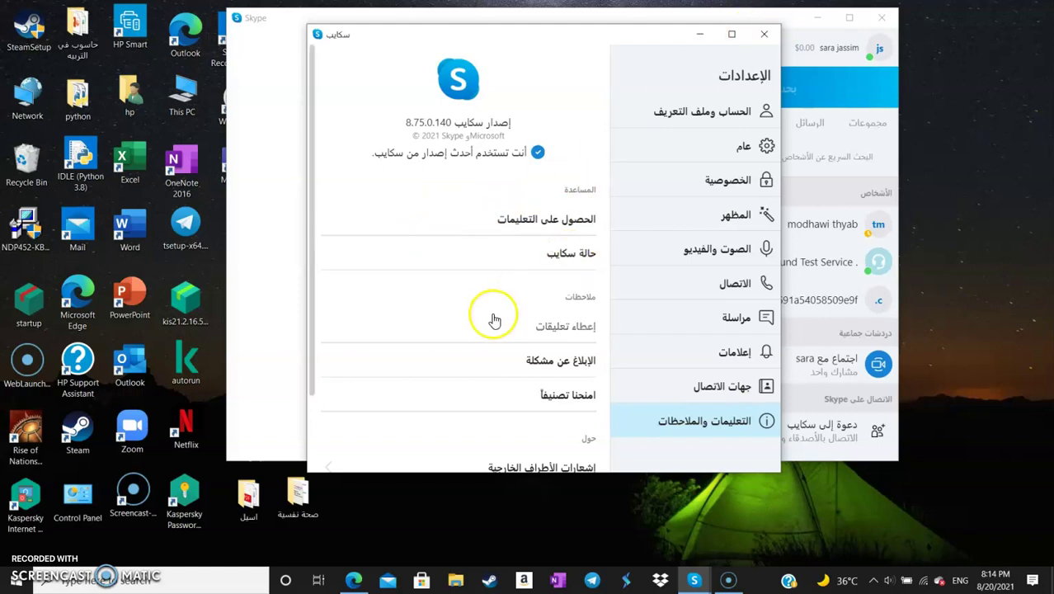
- Close the settings, show how to reopen them from the main window's additional options, and dismiss both again
click(763, 37)
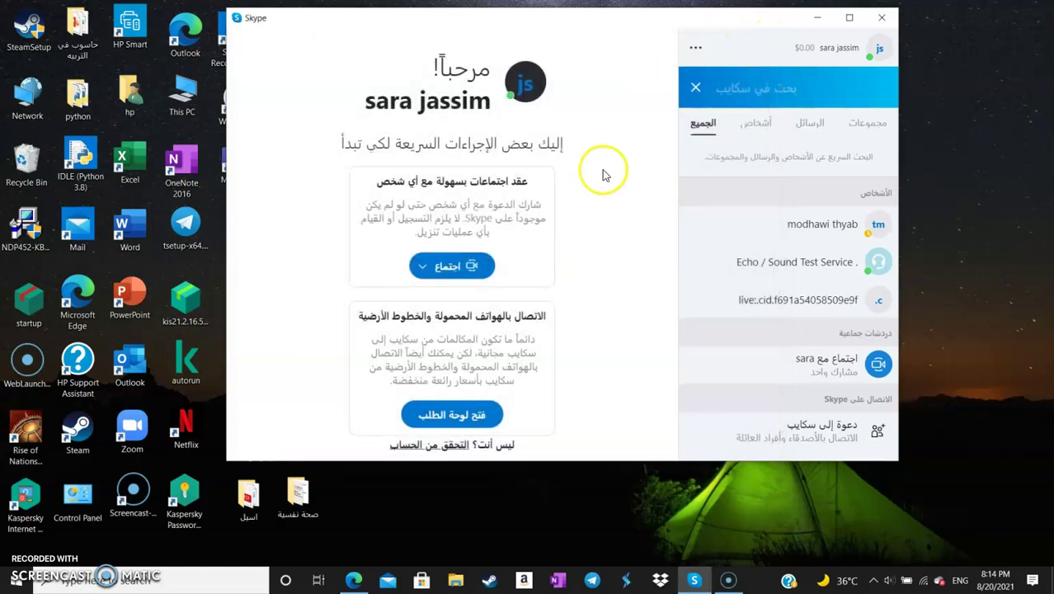
click(697, 51)
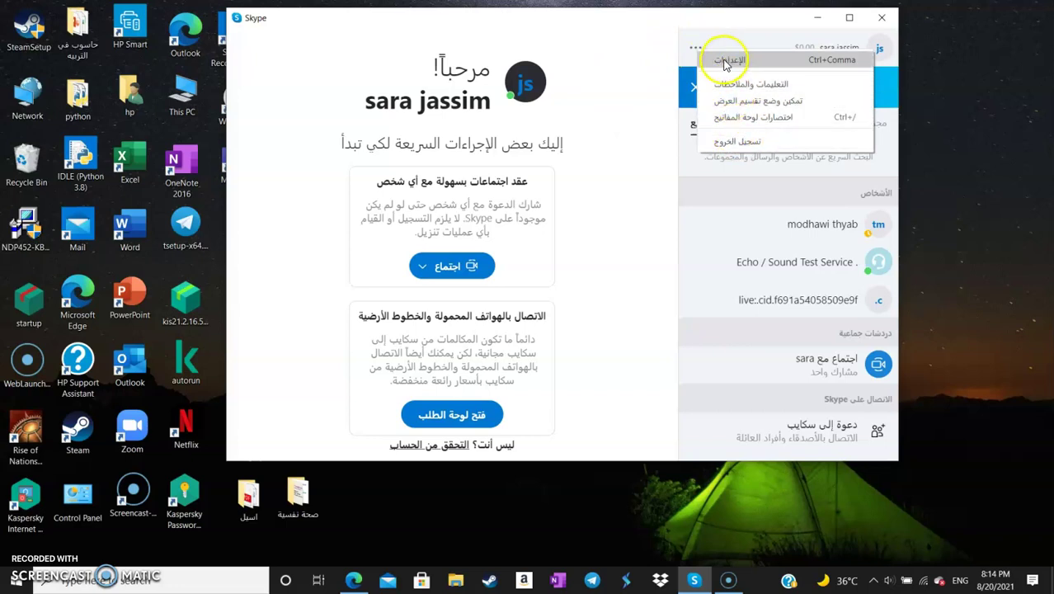
click(727, 61)
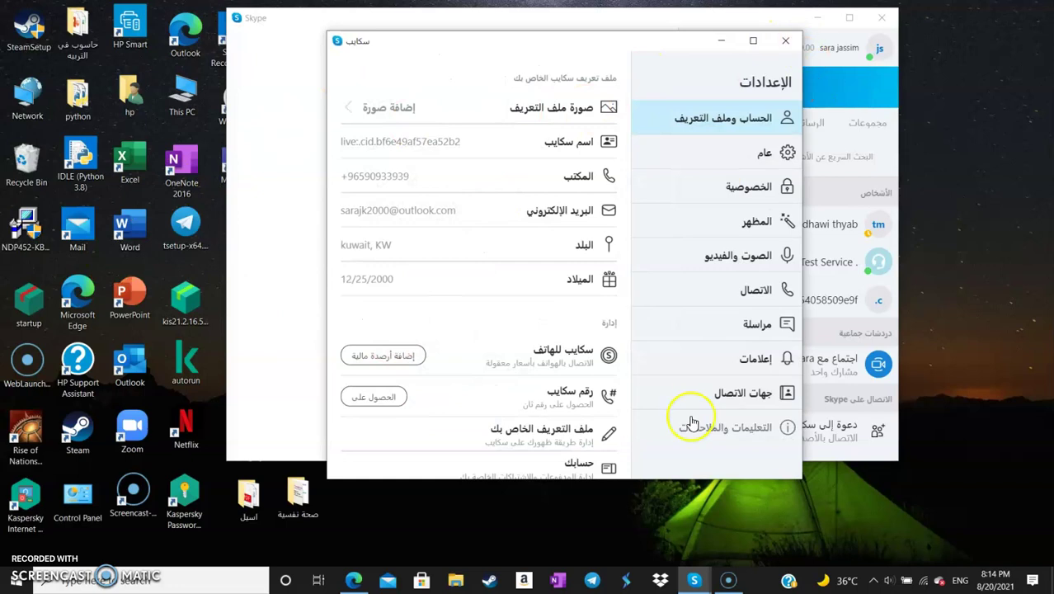
click(786, 39)
click(697, 51)
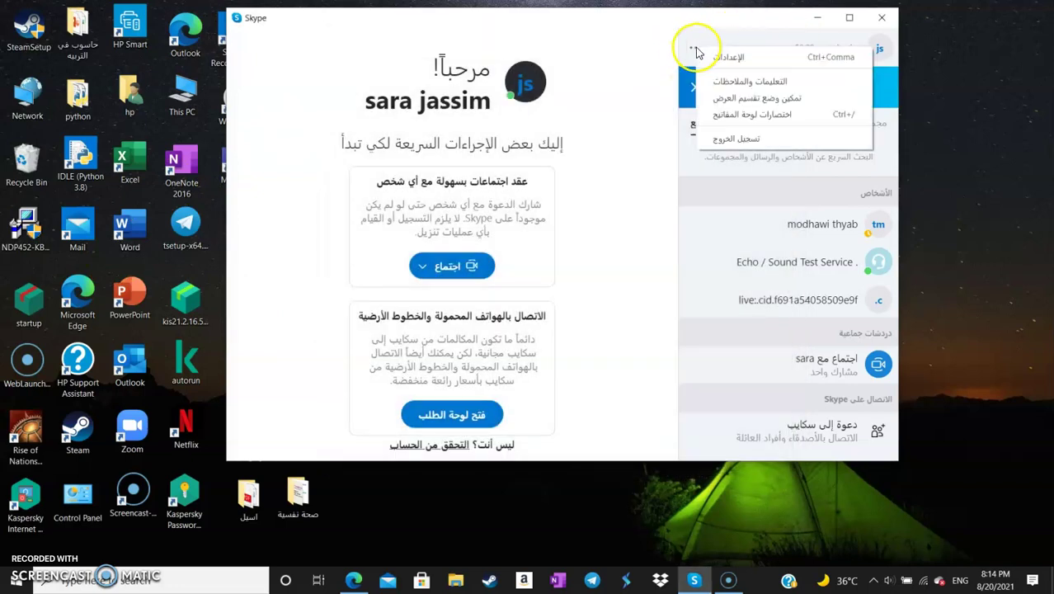
click(632, 136)
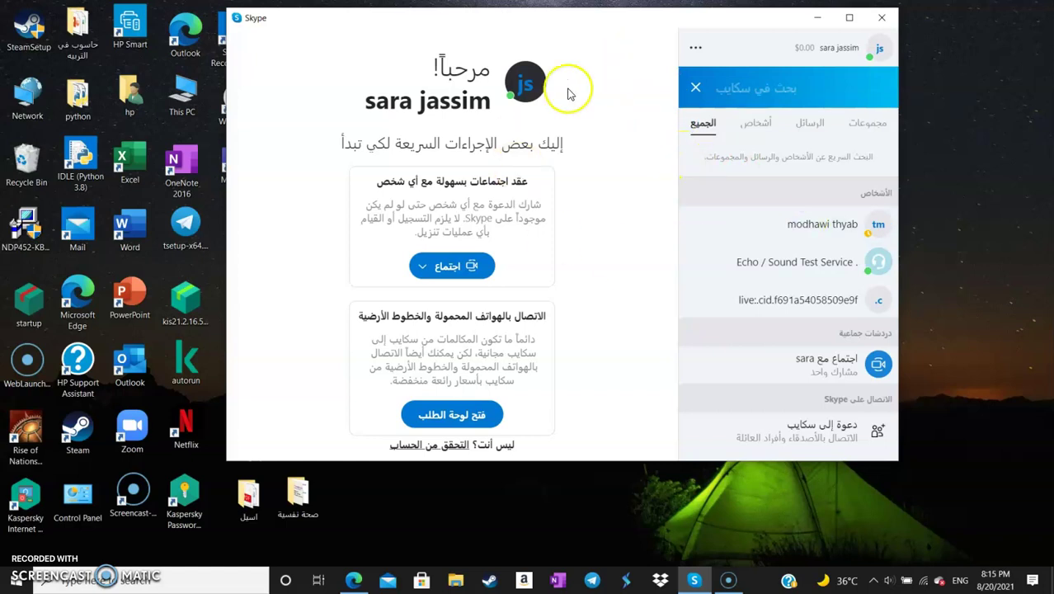
- Move the Skype window aside and view the groups, messages, people and all categories of the search
drag(716, 24, 787, 29)
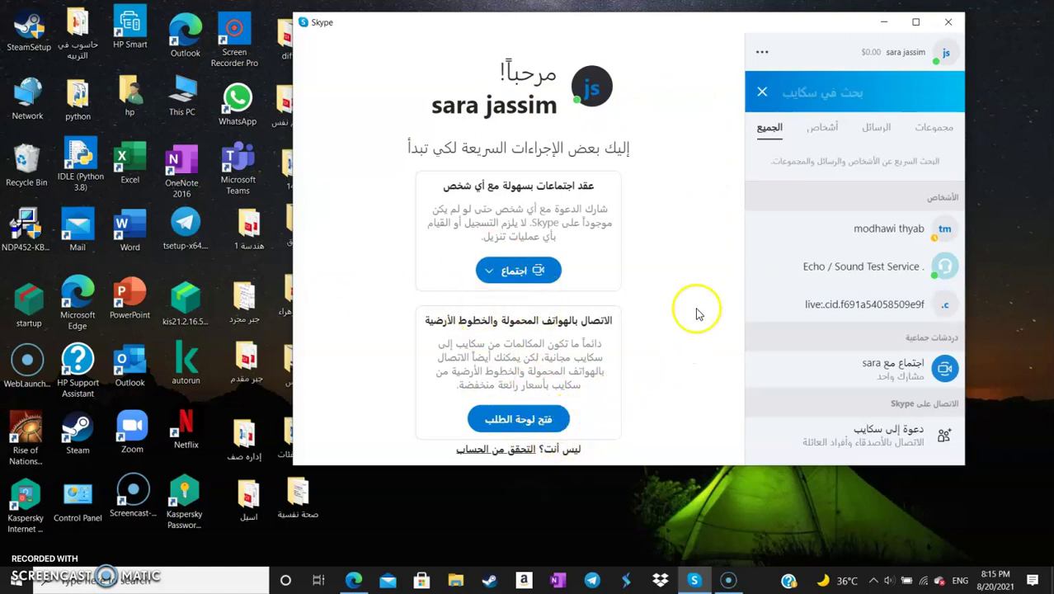
click(932, 136)
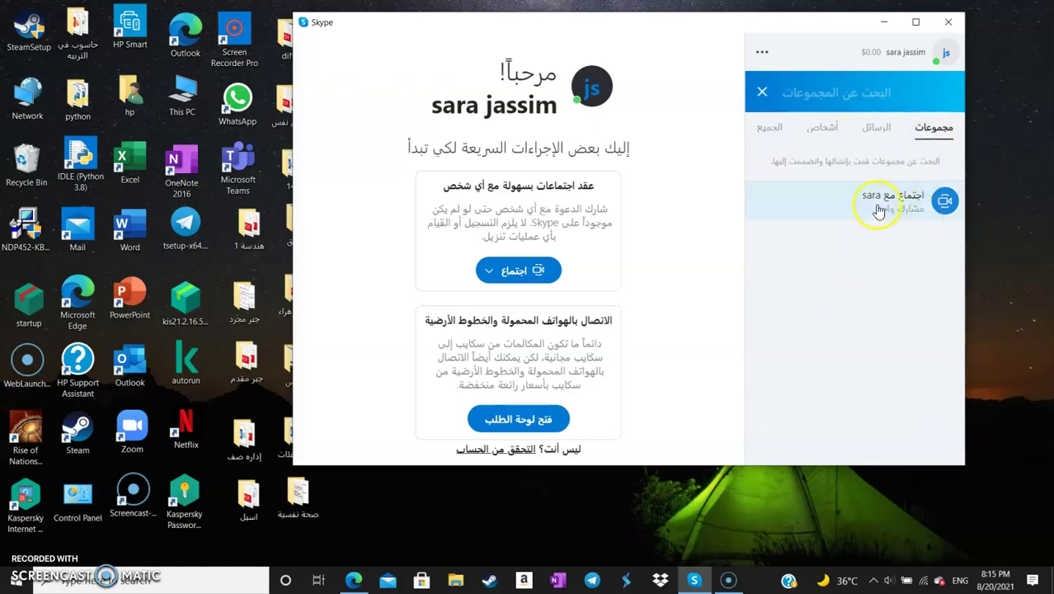
click(871, 136)
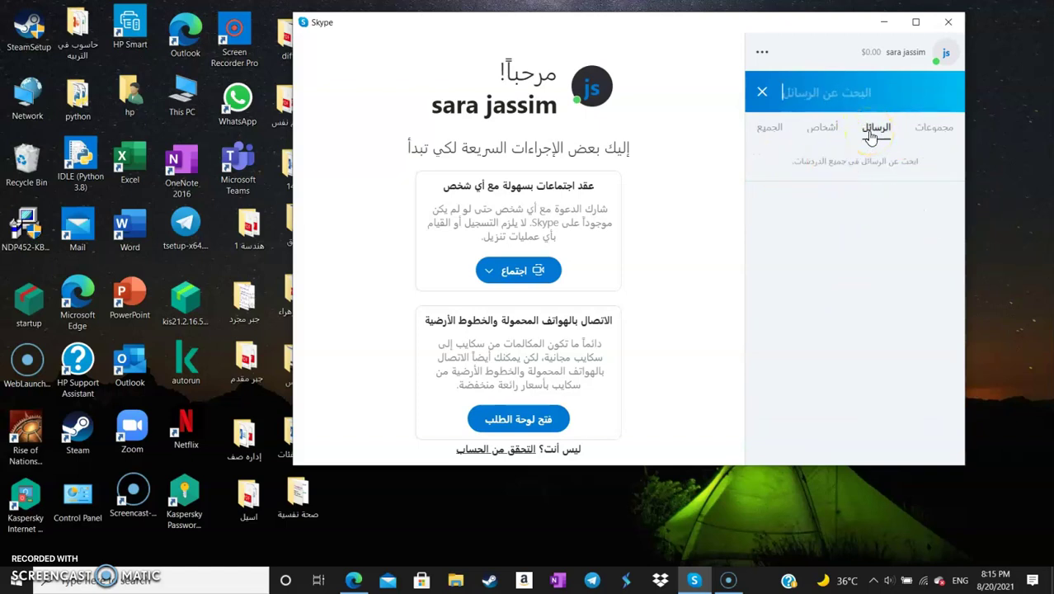
click(824, 137)
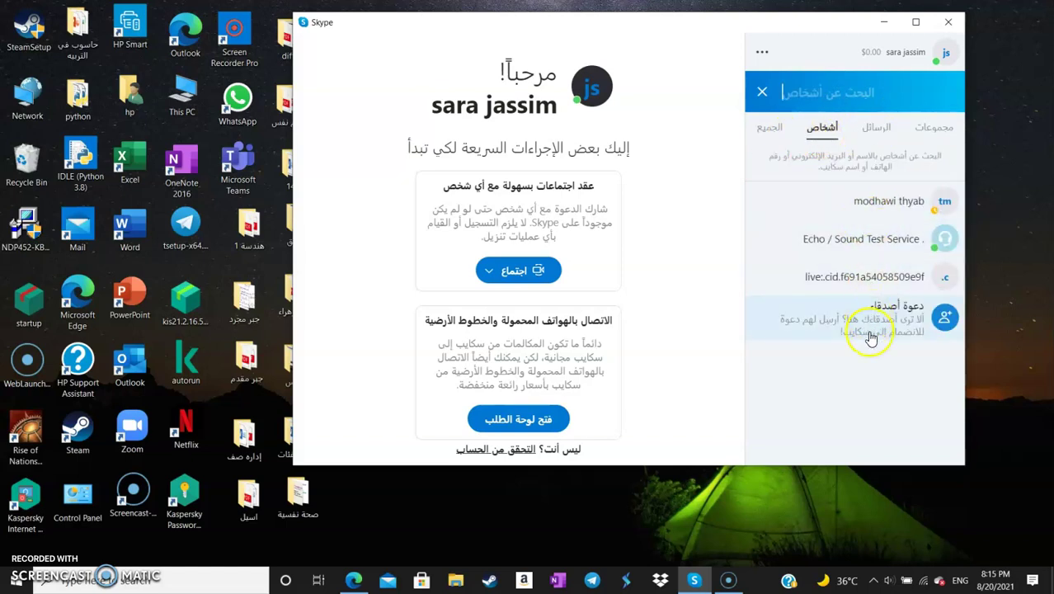
click(769, 132)
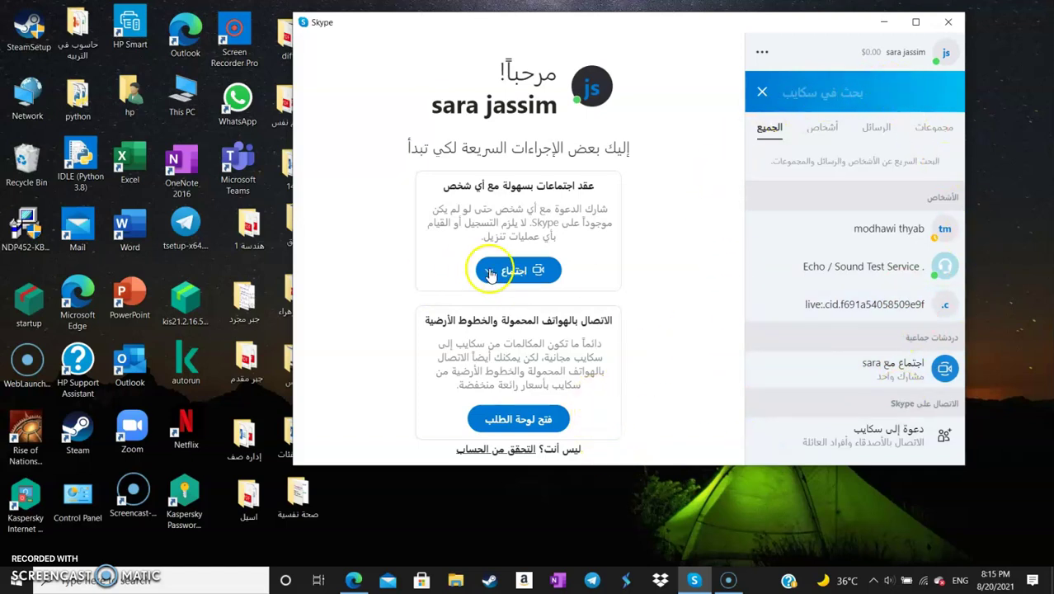
click(893, 367)
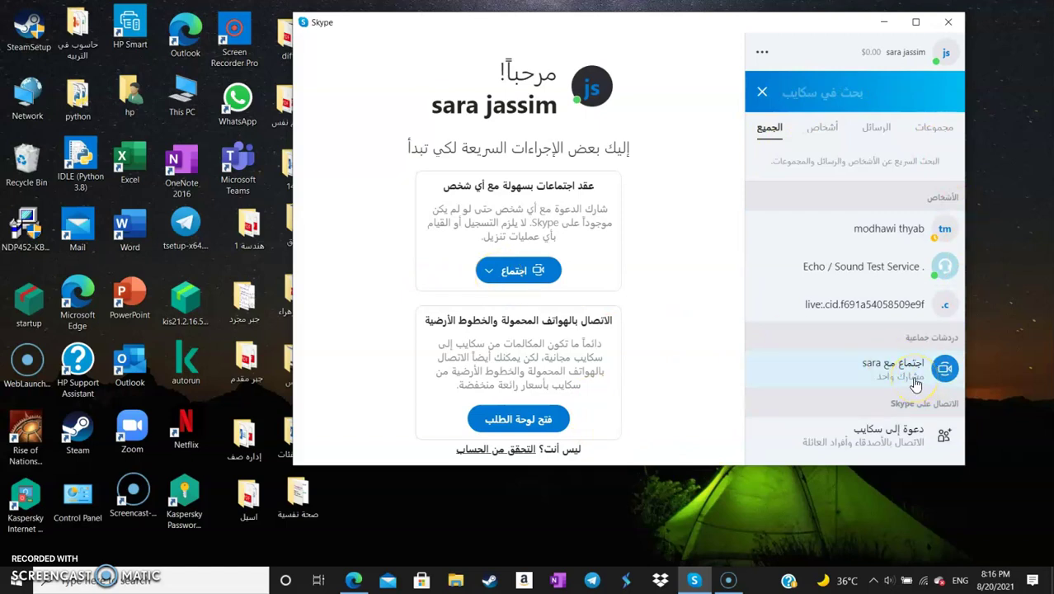
- Leave the search, reopen it to show how it is reached, and return to the recent chats list
click(762, 95)
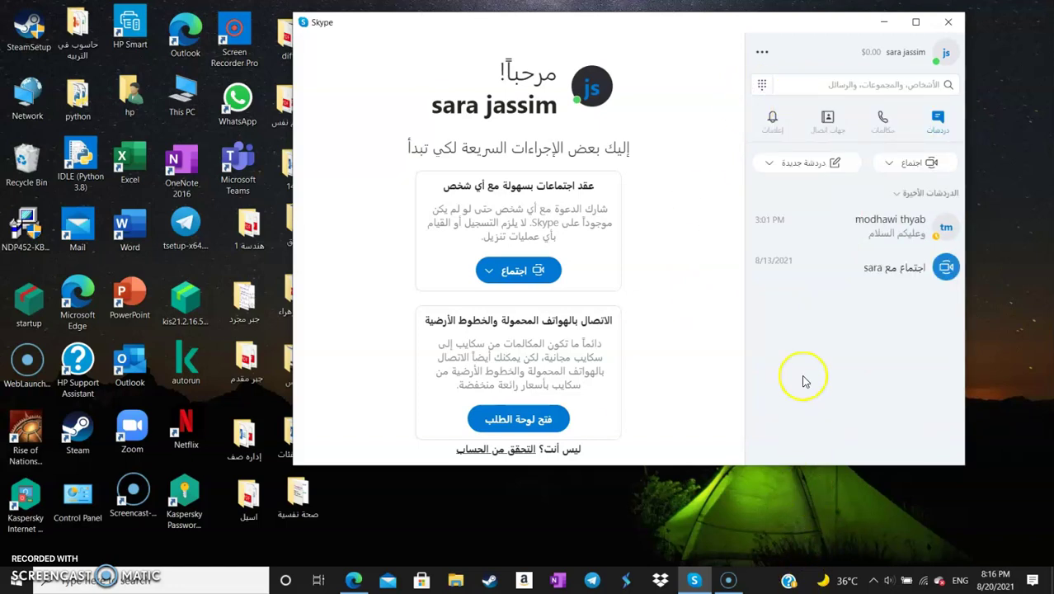
click(815, 85)
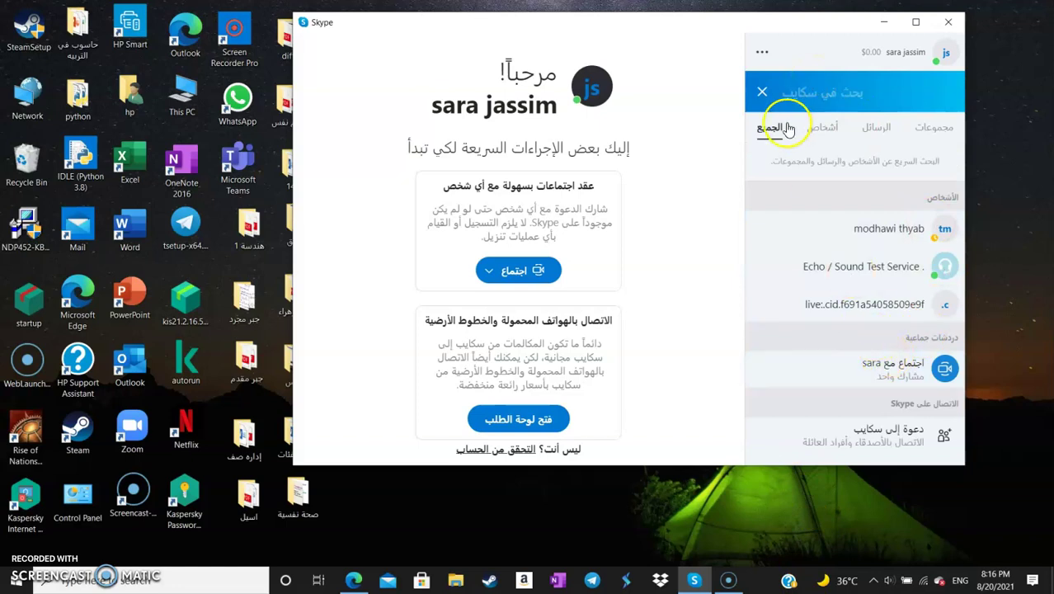
click(761, 93)
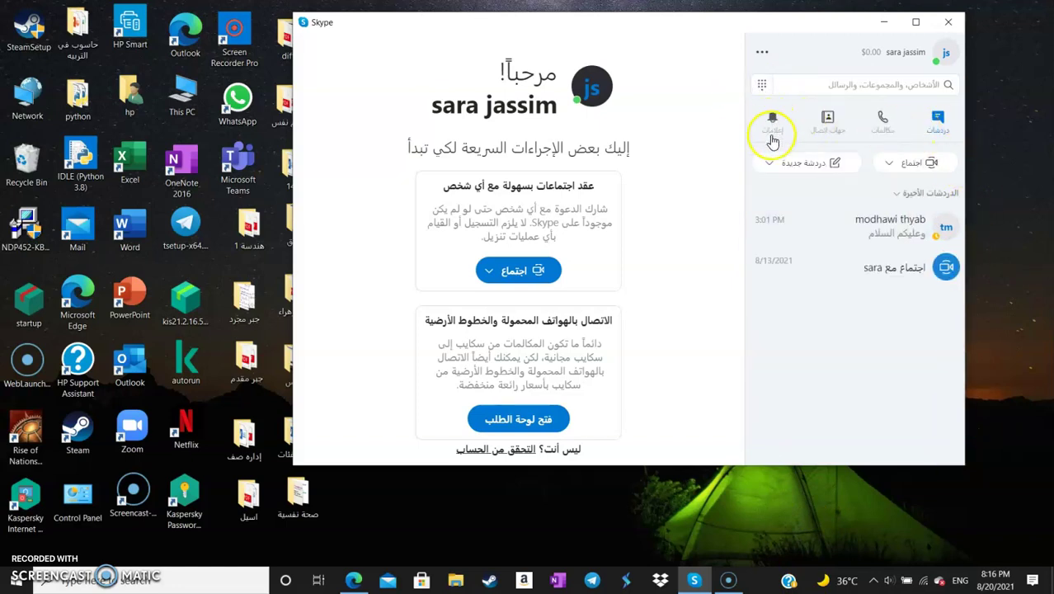
click(798, 85)
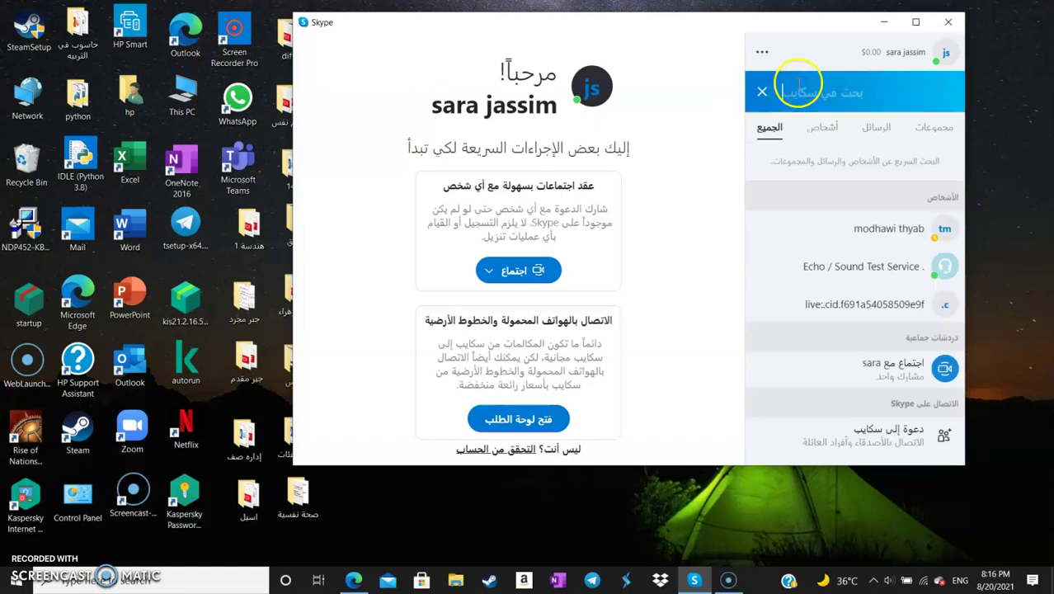
click(761, 92)
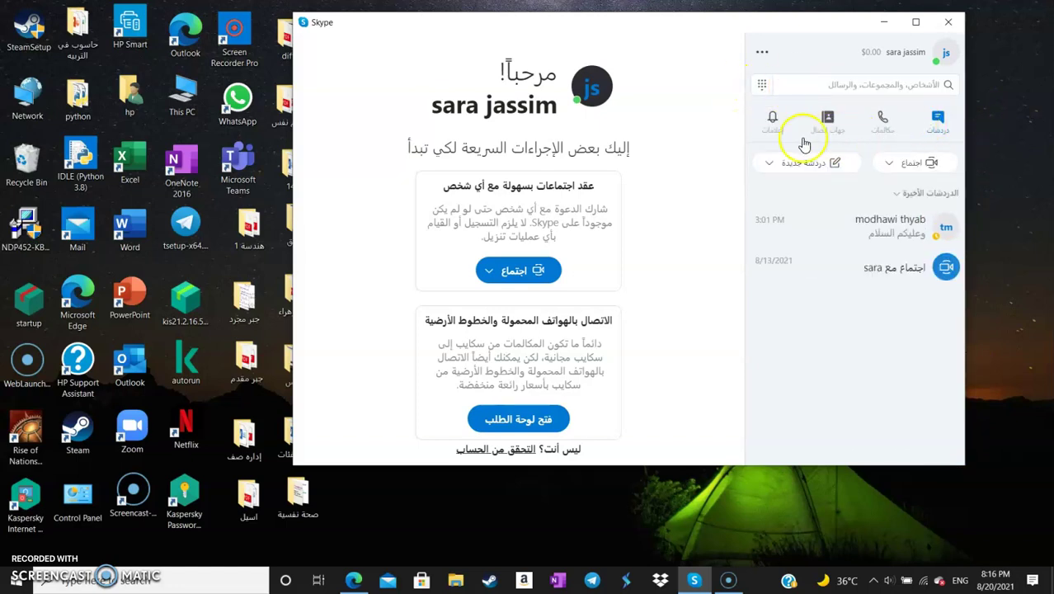
- View the calls, contacts and notifications sections in turn, and return to the chats section
click(884, 124)
scroll(918, 330, down, 3)
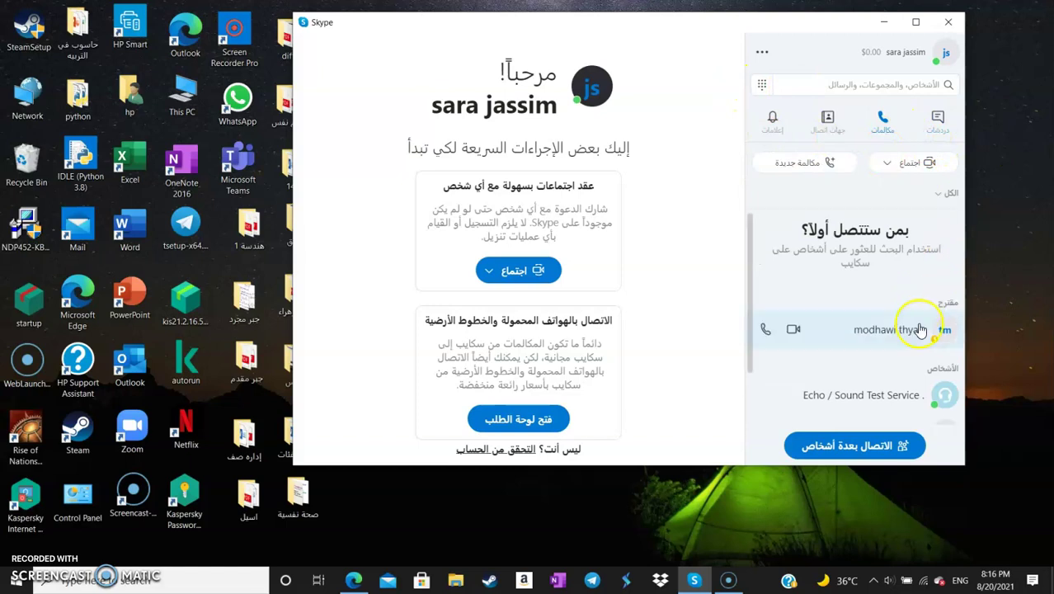
scroll(897, 413, up, 3)
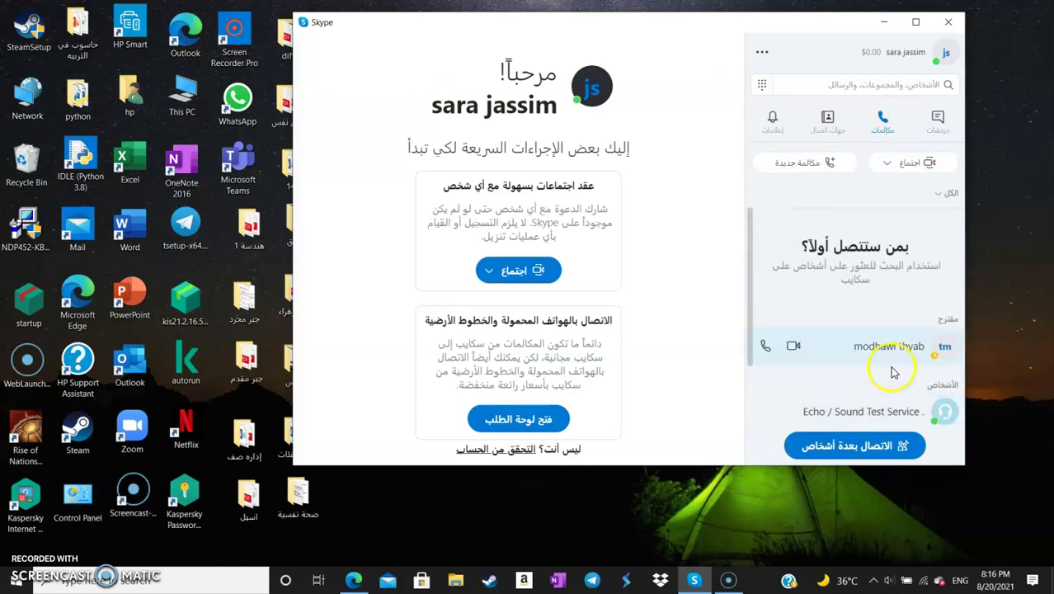
click(831, 123)
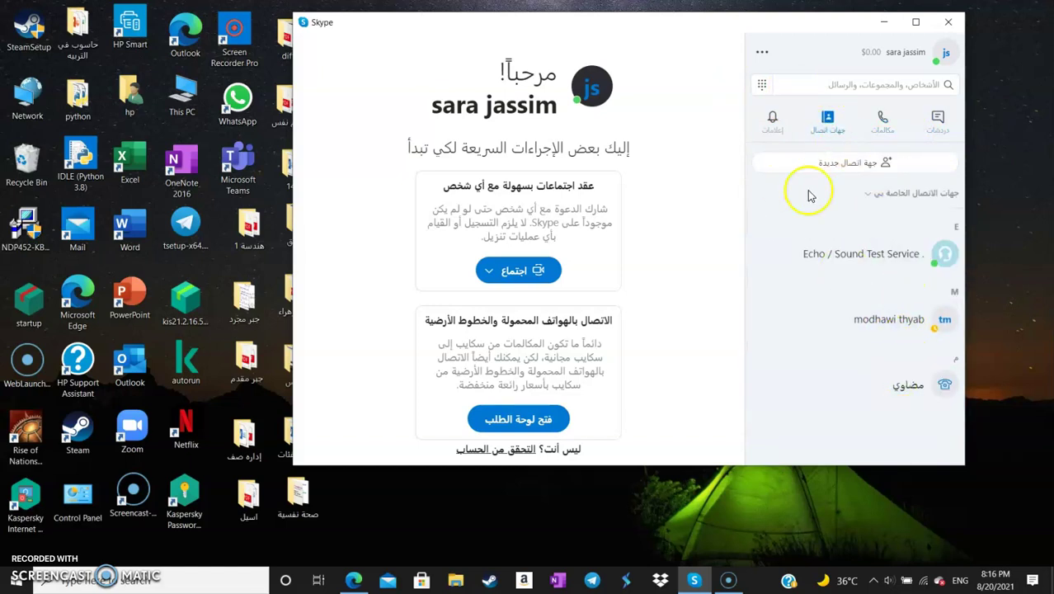
click(774, 121)
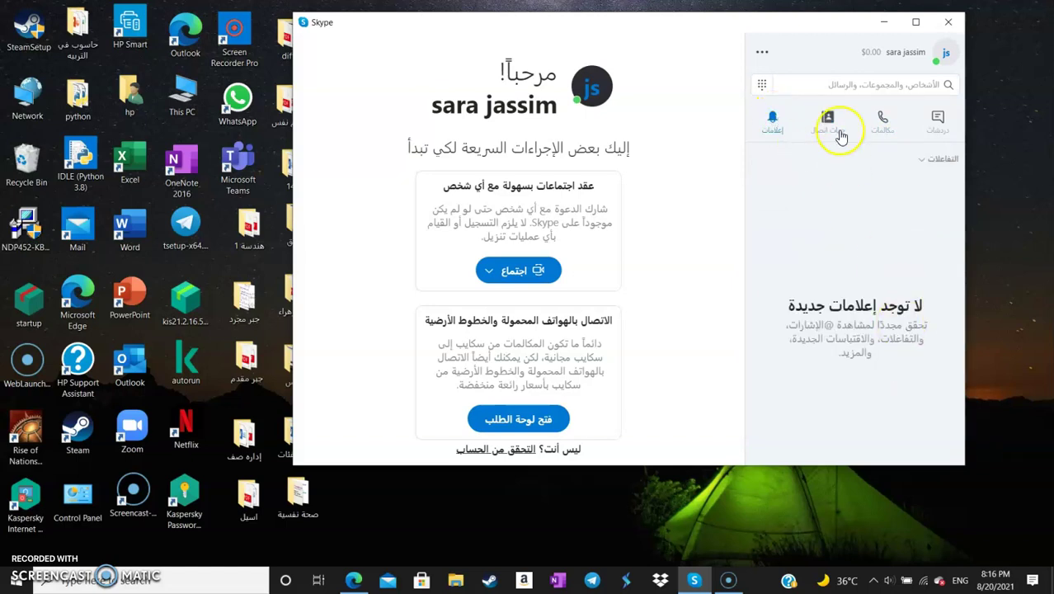
click(939, 125)
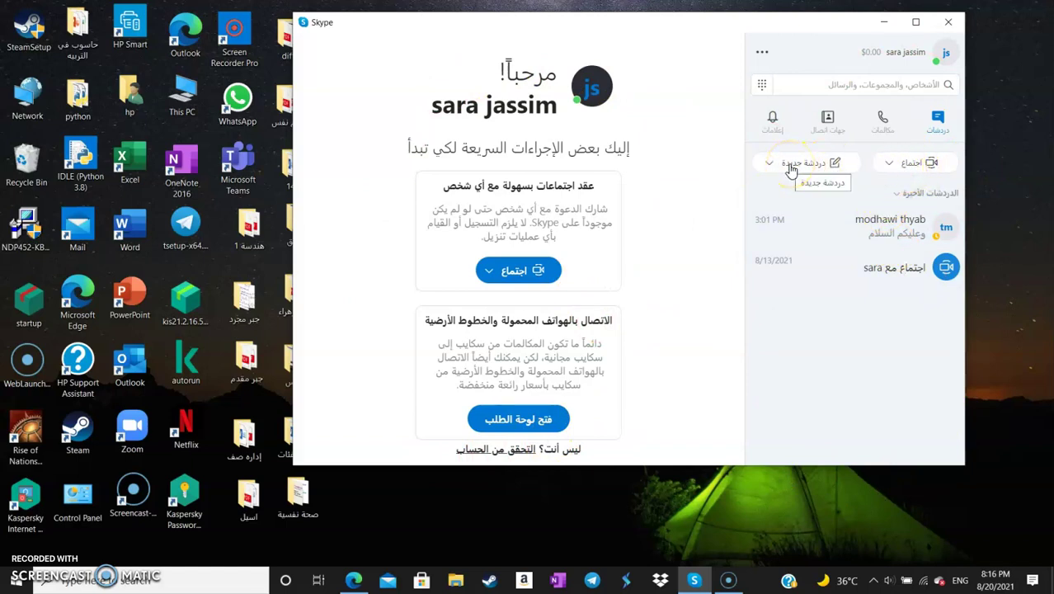
- Host a new meeting from the chats section's meeting options and name it "حصة الرياضيات"
click(890, 167)
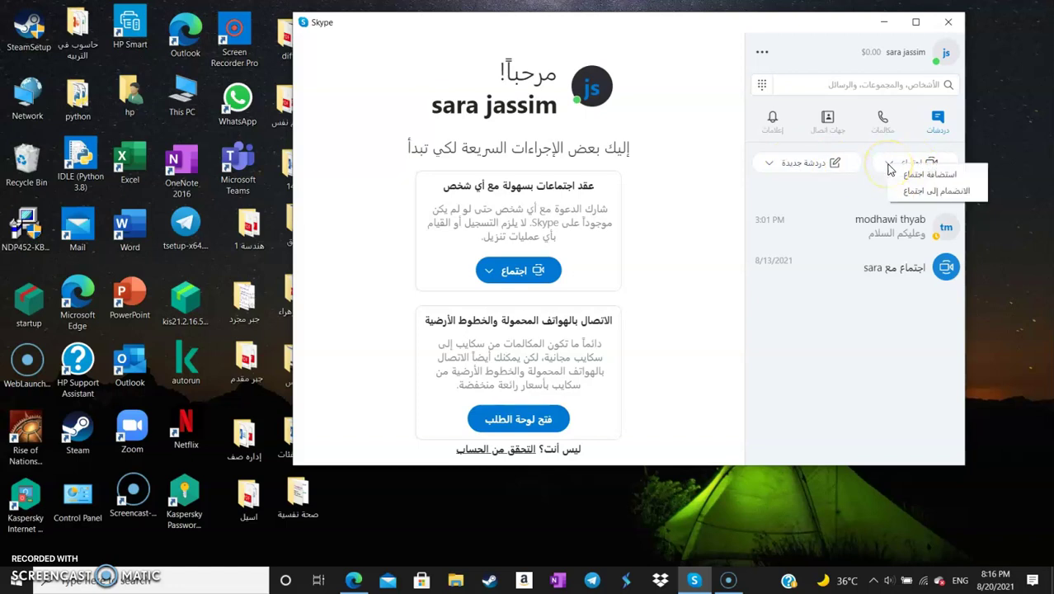
click(866, 194)
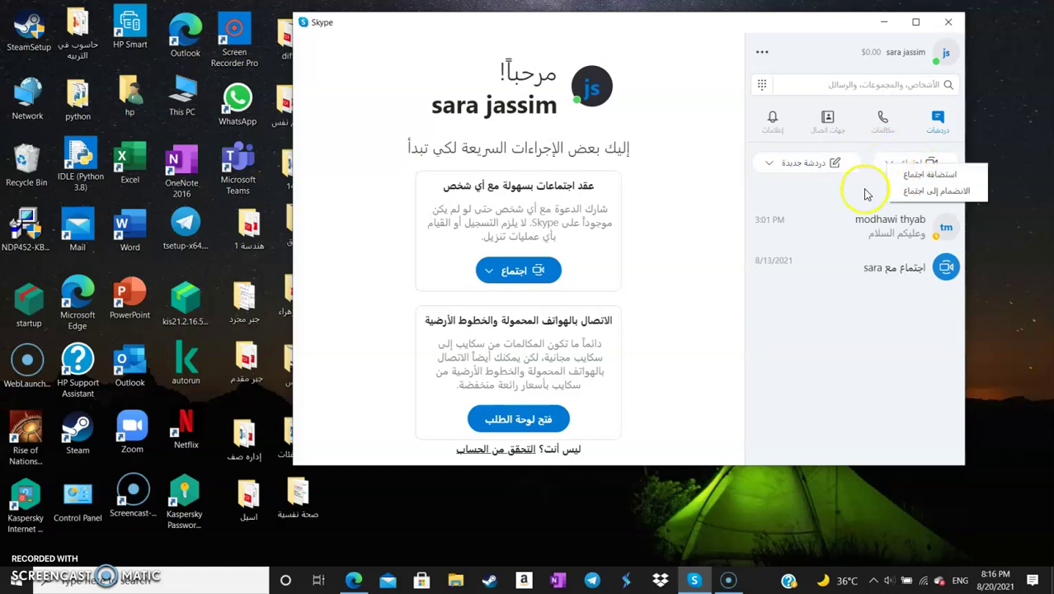
click(918, 183)
click(918, 199)
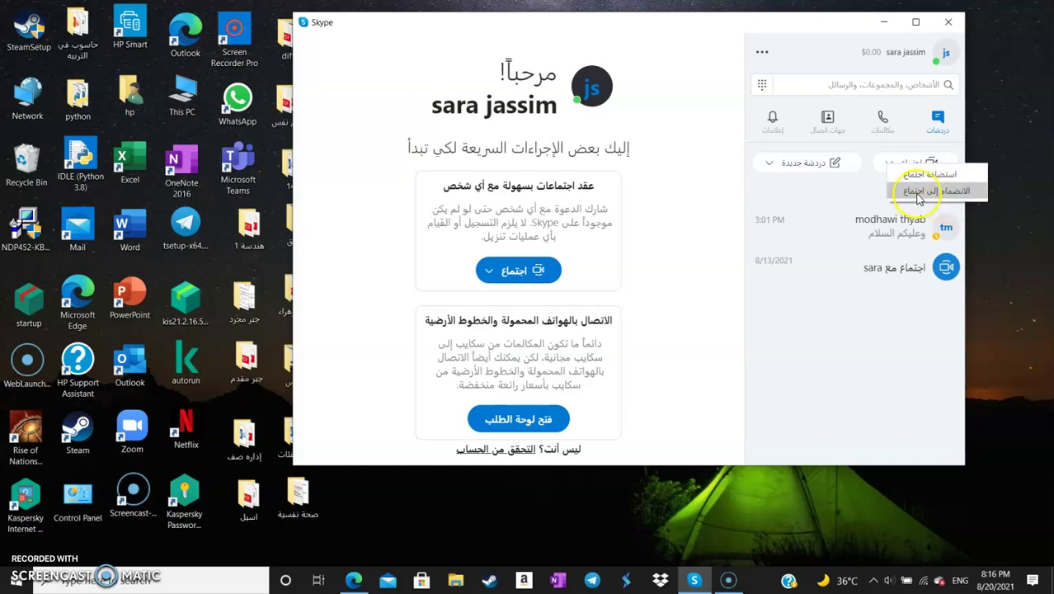
click(965, 172)
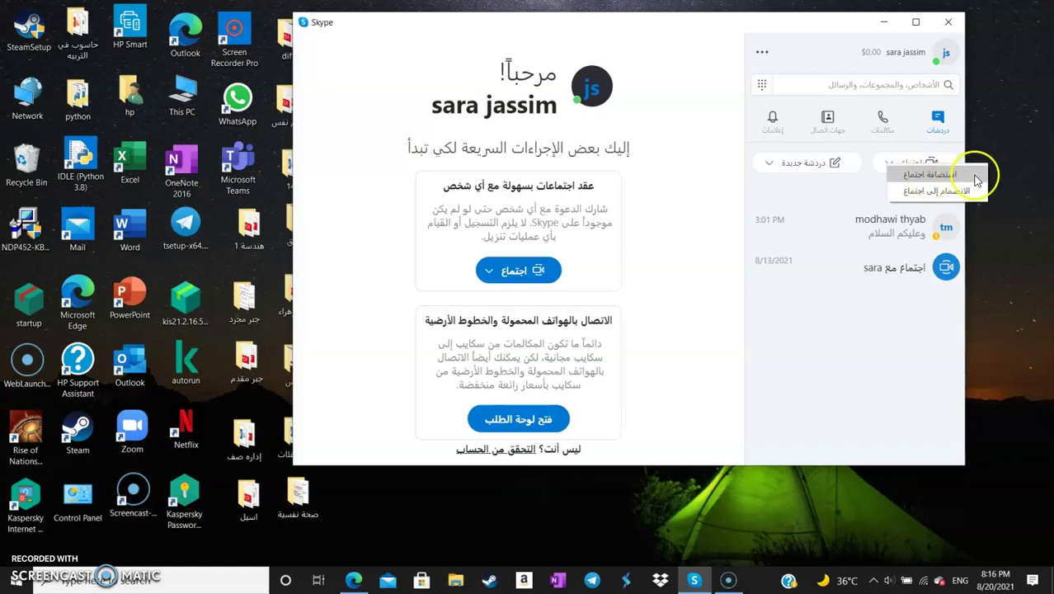
click(913, 180)
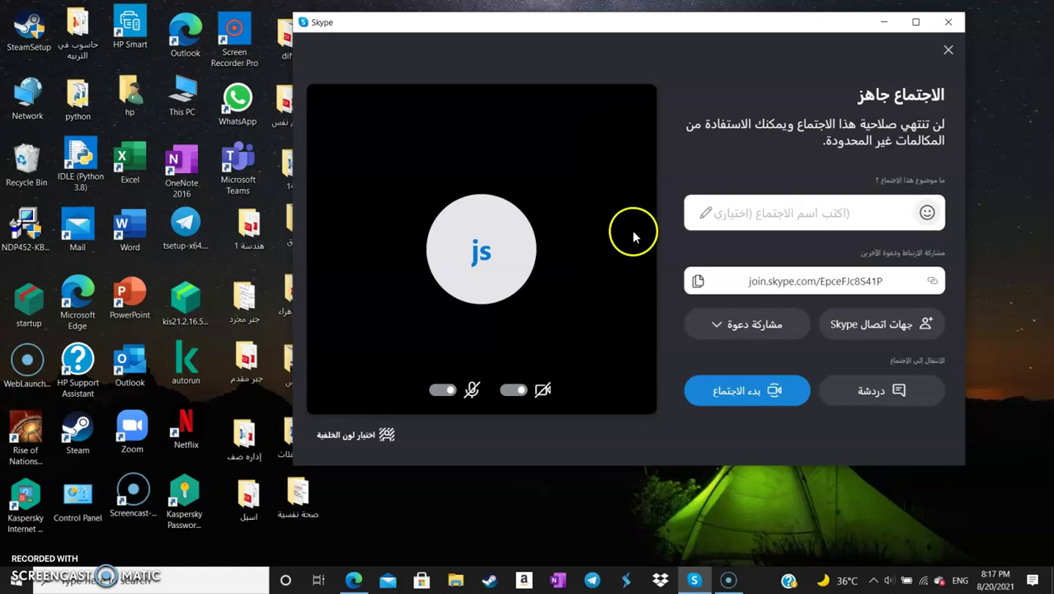
click(796, 213)
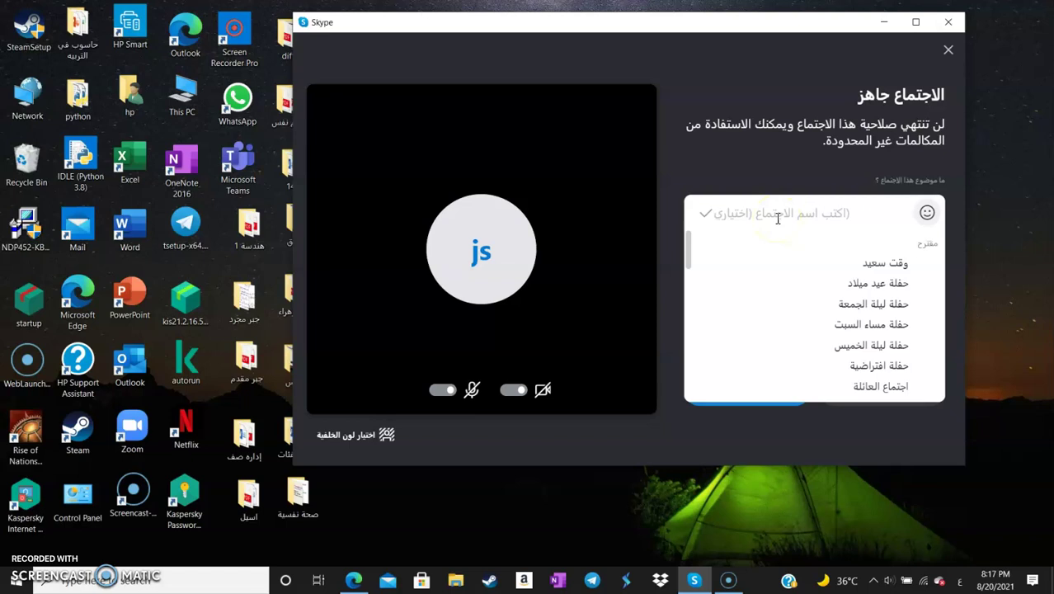
text(حصة الر ياضيات)
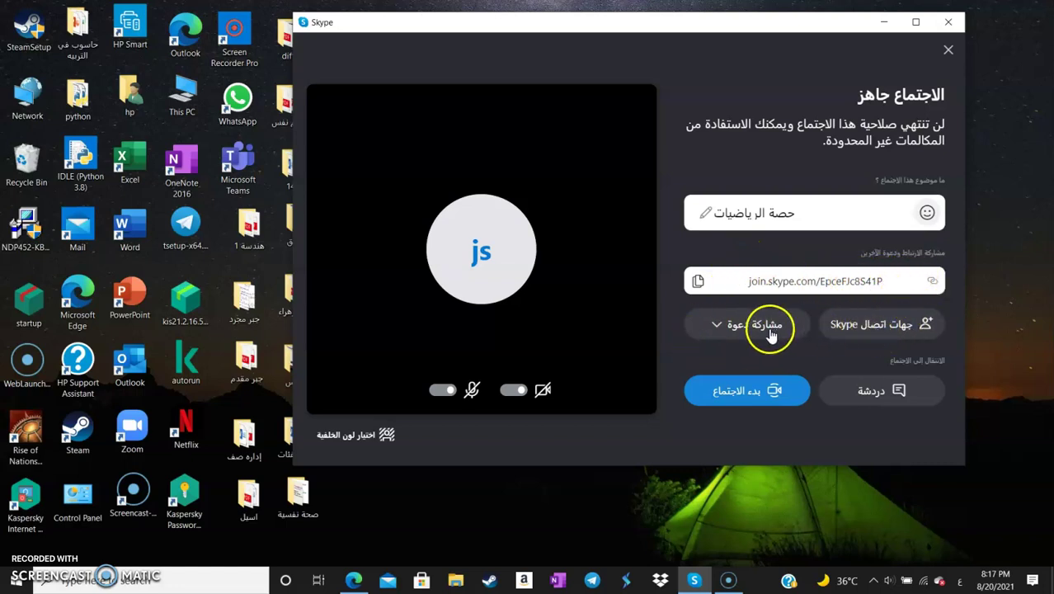
- View the meeting's invitation sharing options and the list of Skype contacts to add, and close both
click(723, 324)
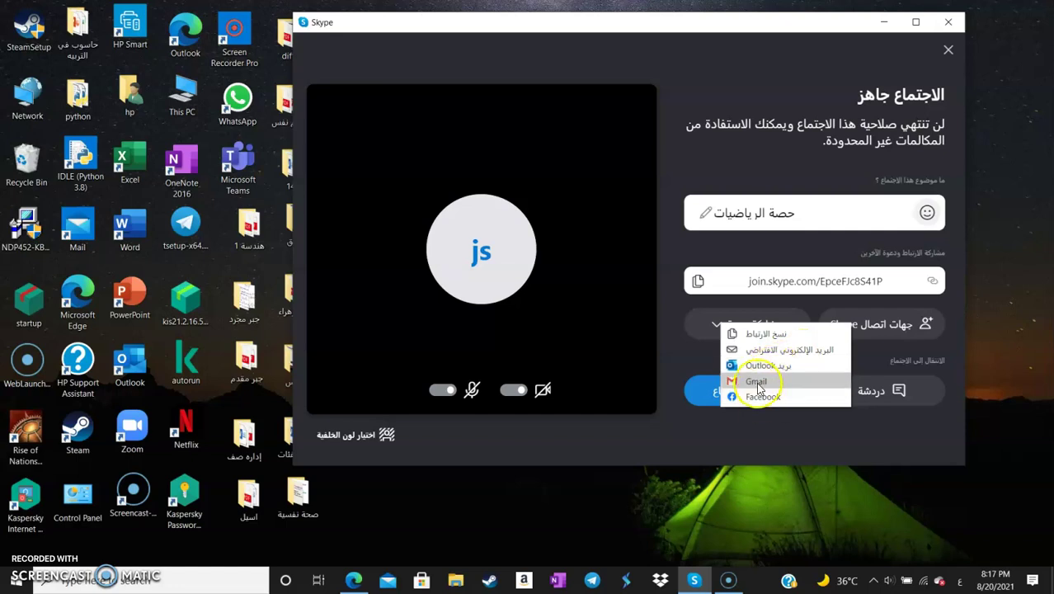
click(868, 371)
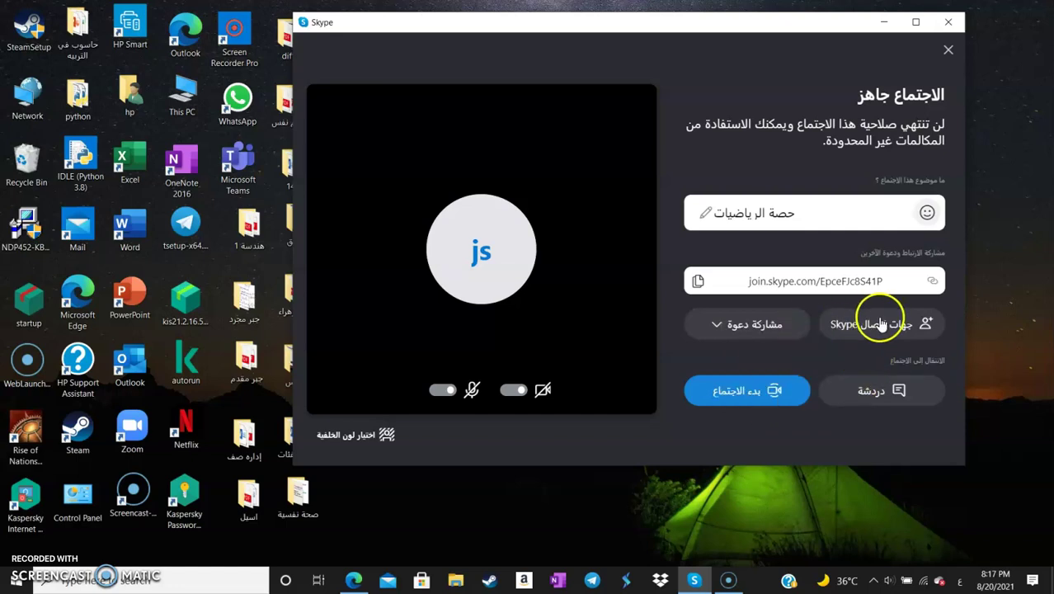
click(875, 322)
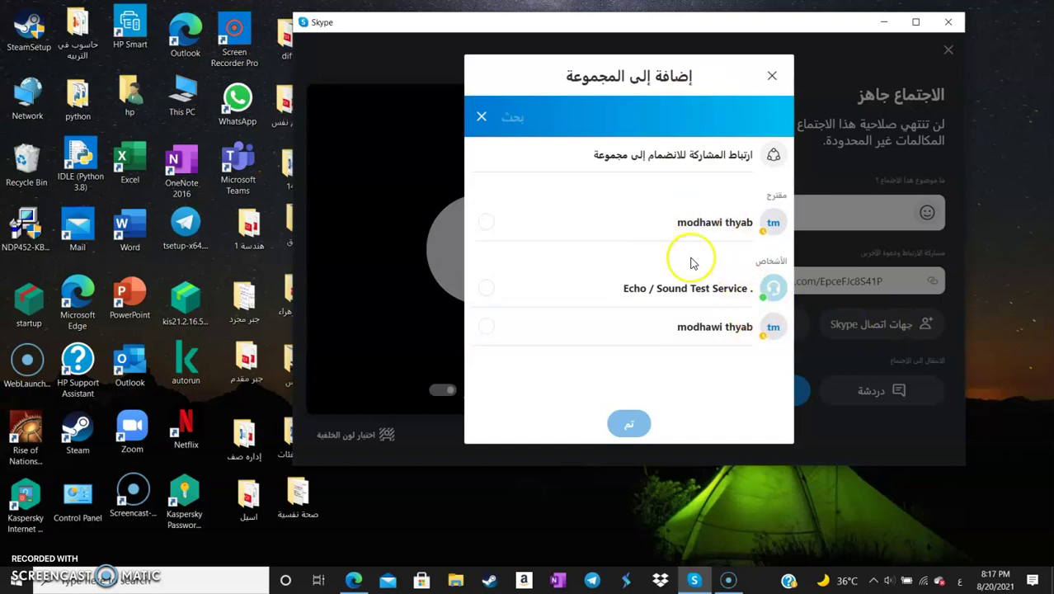
click(773, 77)
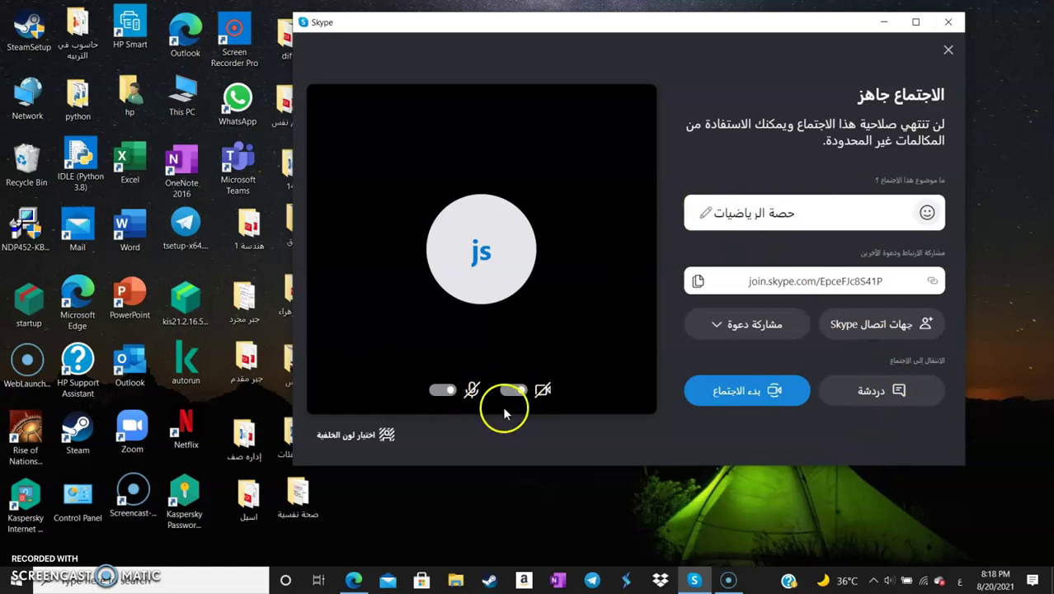
- Open the meeting's background choice, look through the audio and video settings, and close them
click(380, 434)
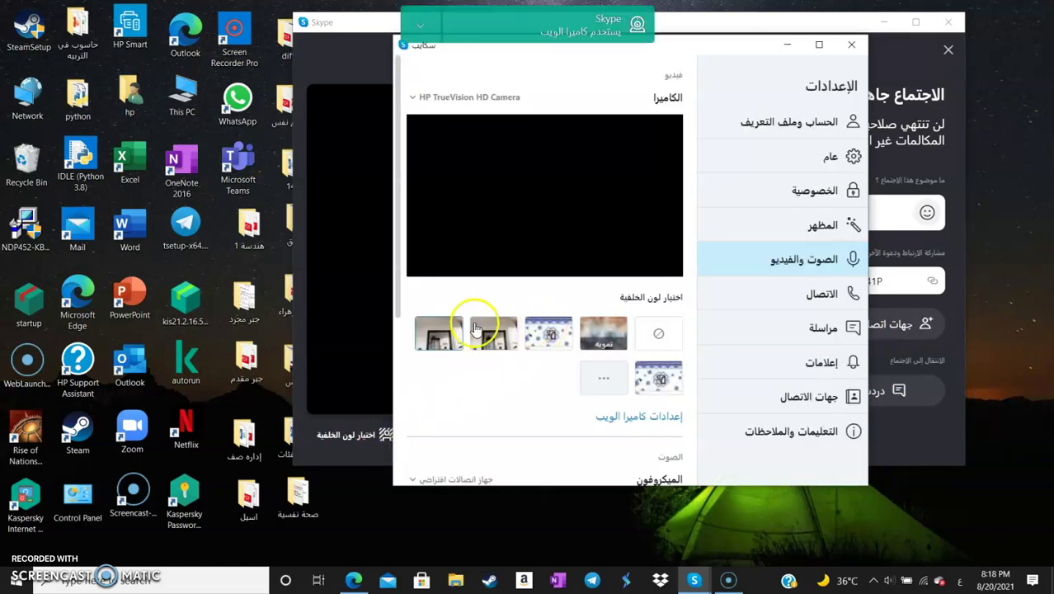
scroll(581, 235, down, 4)
scroll(602, 371, up, 4)
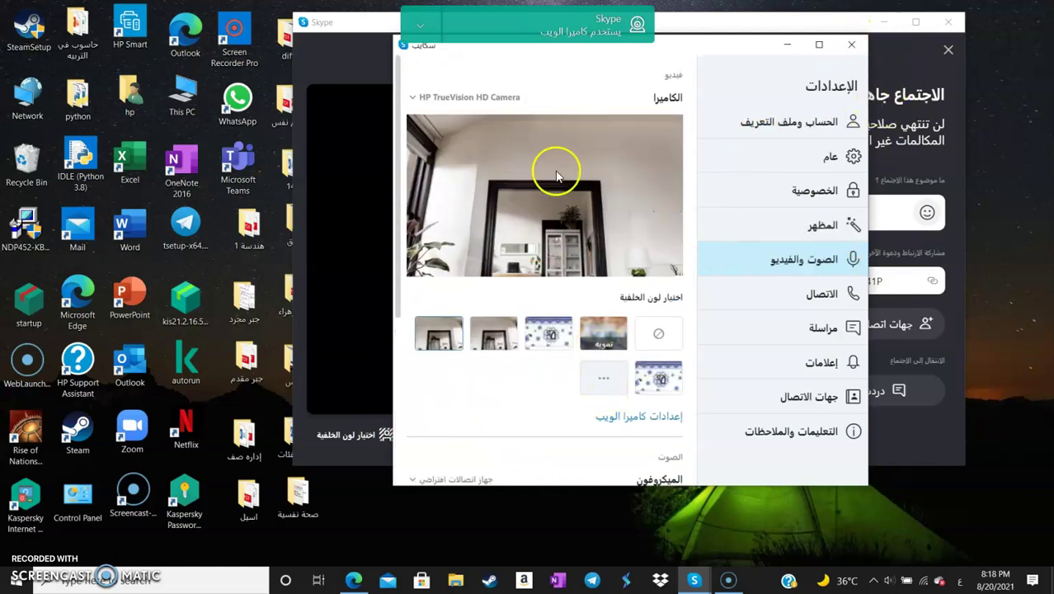
scroll(508, 334, down, 5)
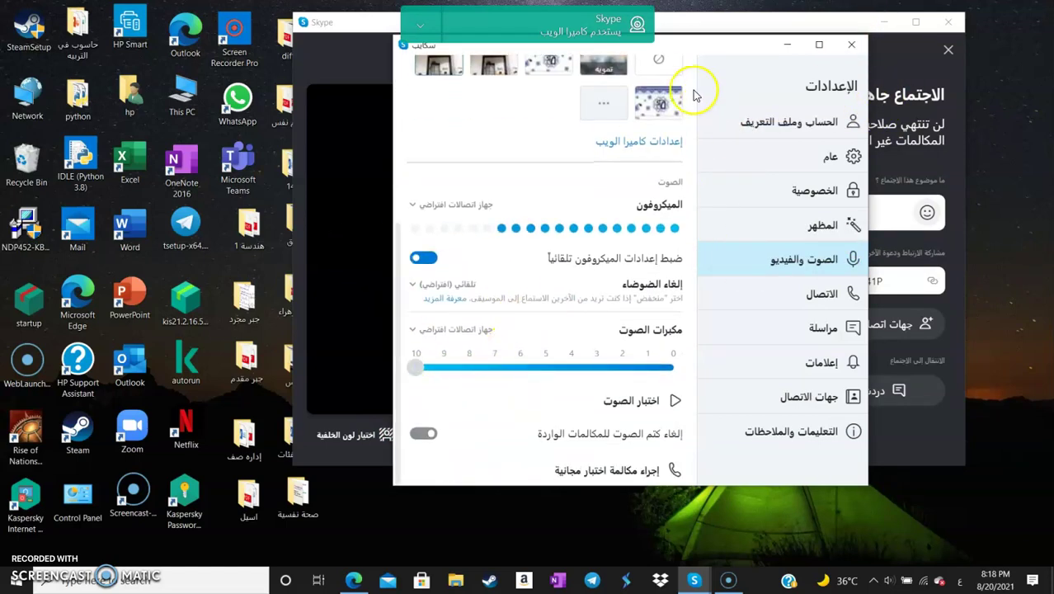
click(854, 45)
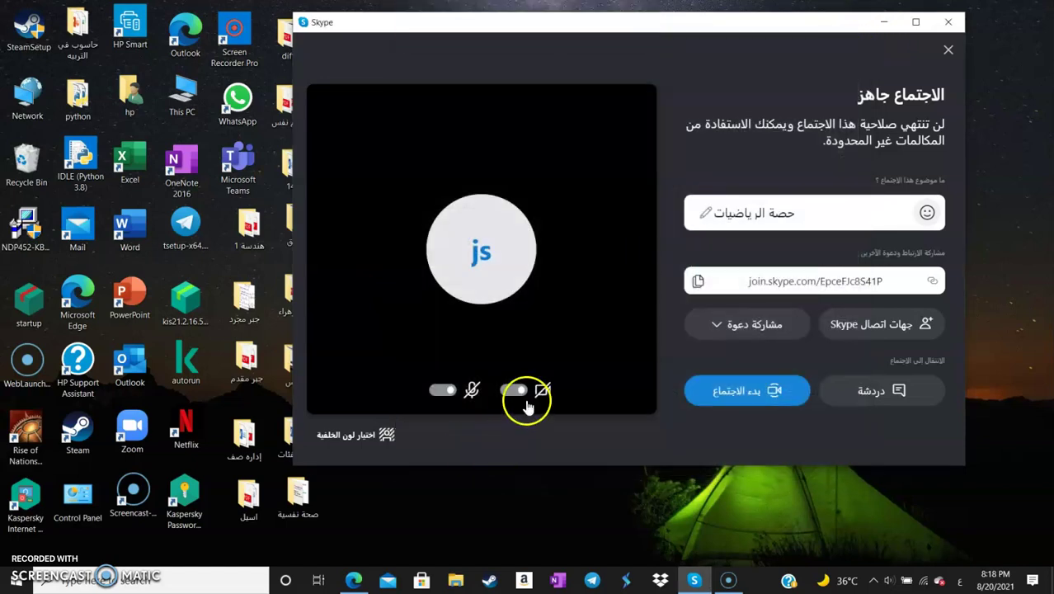
- Turn the microphone and camera on in the meeting preview, and switch both off again
click(442, 392)
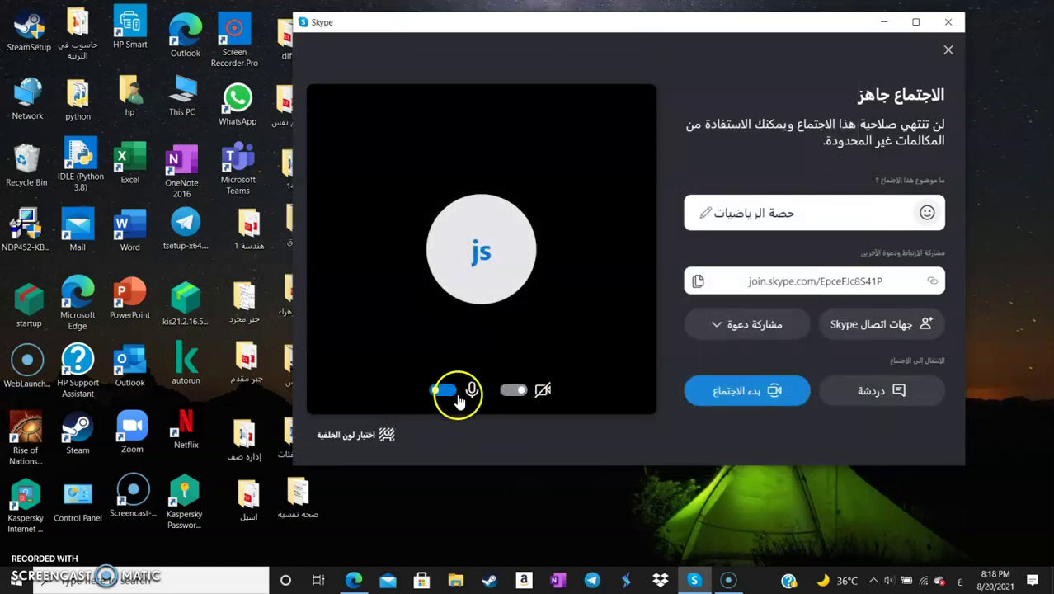
click(511, 391)
click(511, 391)
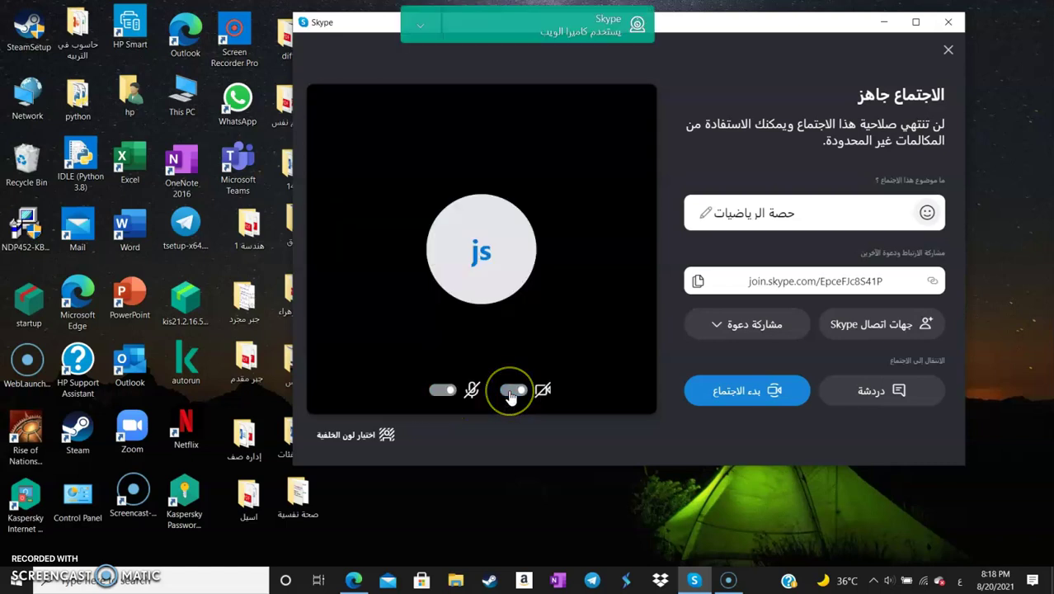
click(553, 379)
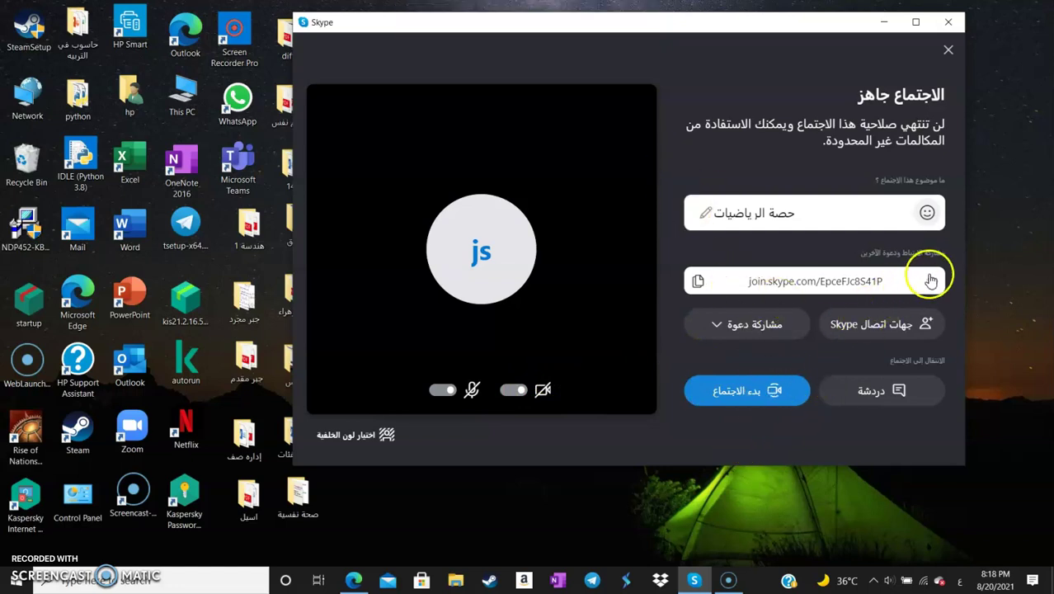
- Start the meeting, show the chat list beside the call, and shift the Skype window slightly aside
click(757, 393)
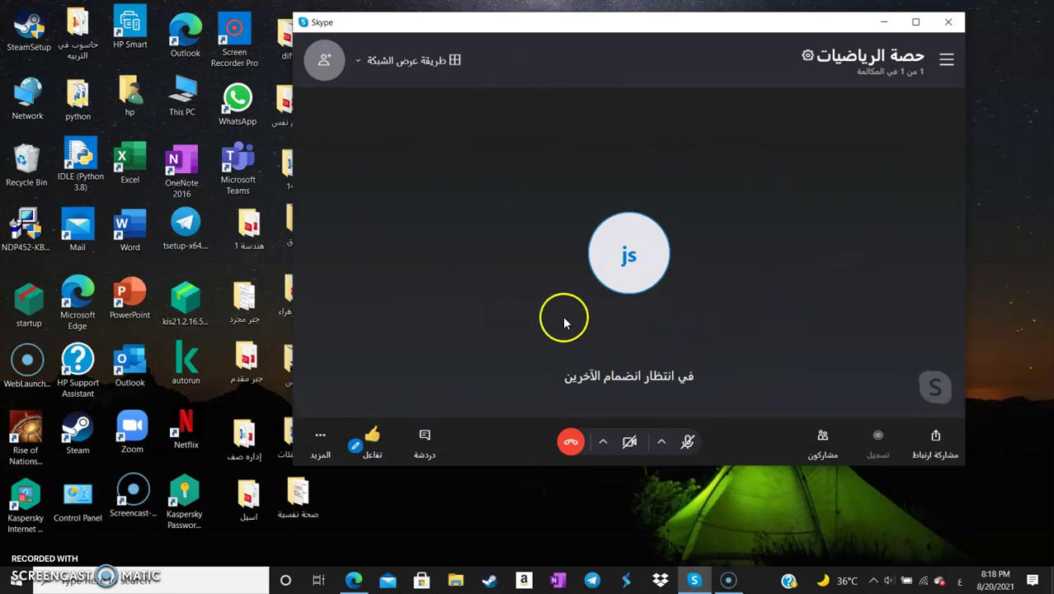
click(947, 66)
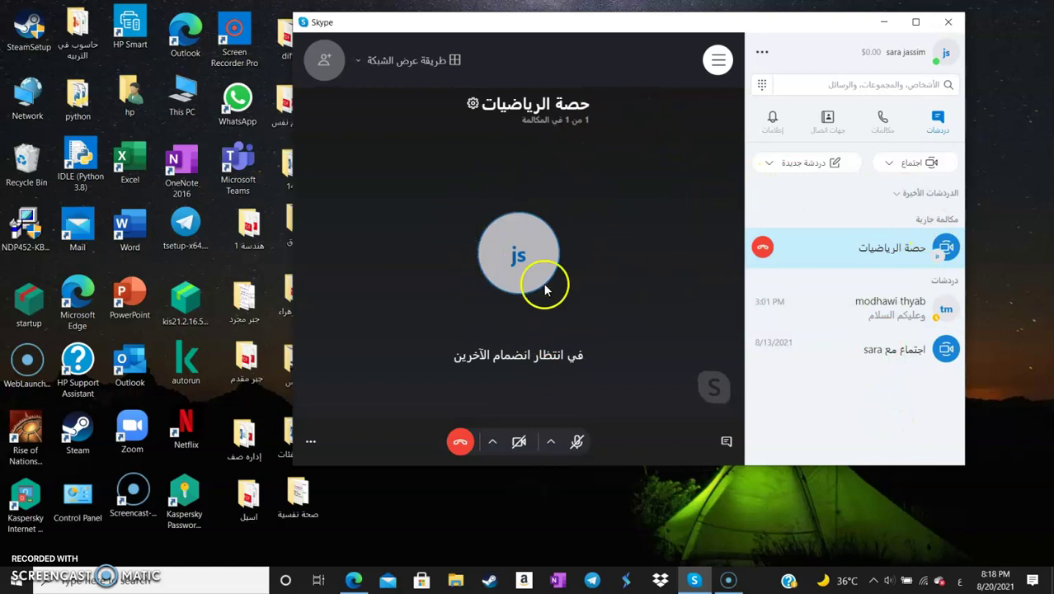
drag(583, 23, 621, 20)
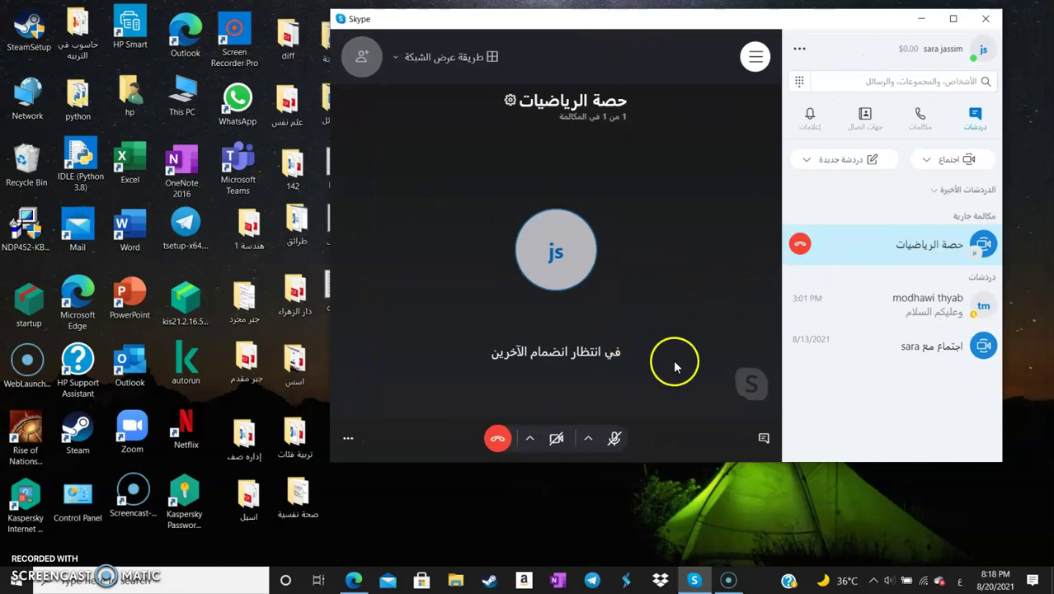
- Show the contacts section during the call, view the ways to add a new contact, and close them
click(864, 125)
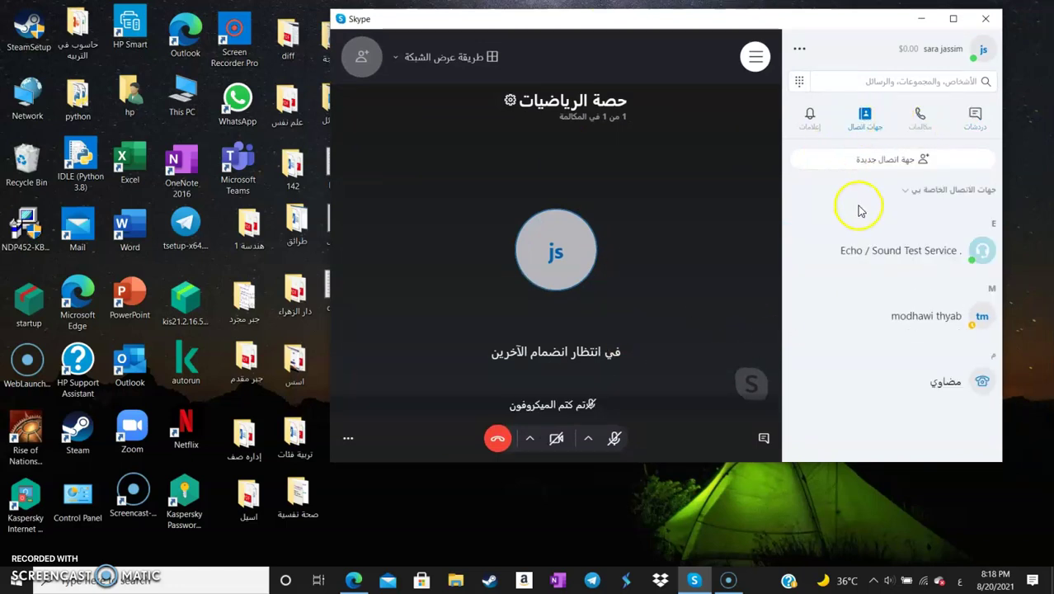
click(925, 161)
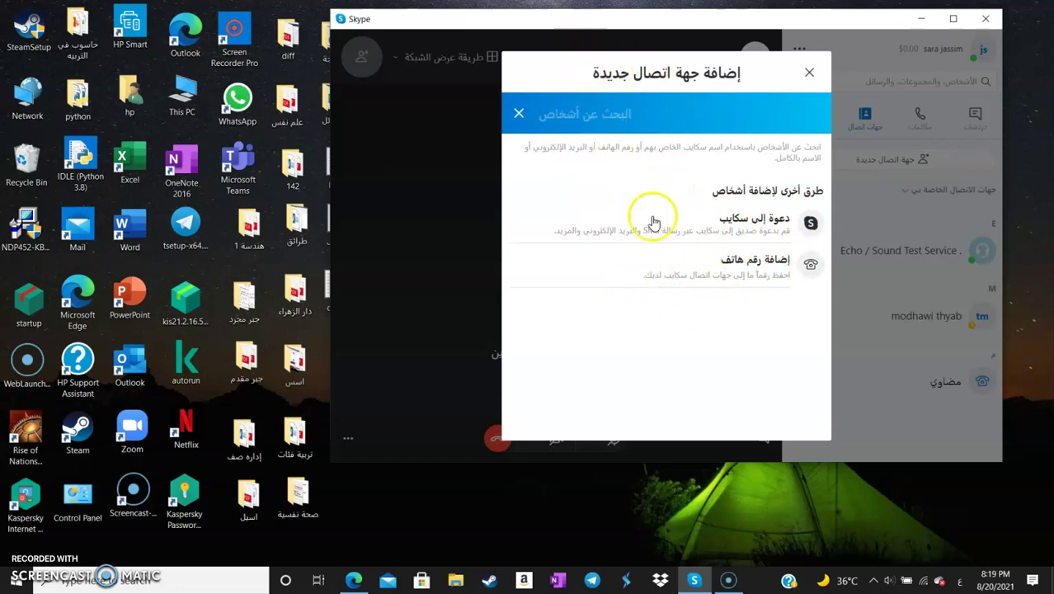
click(812, 80)
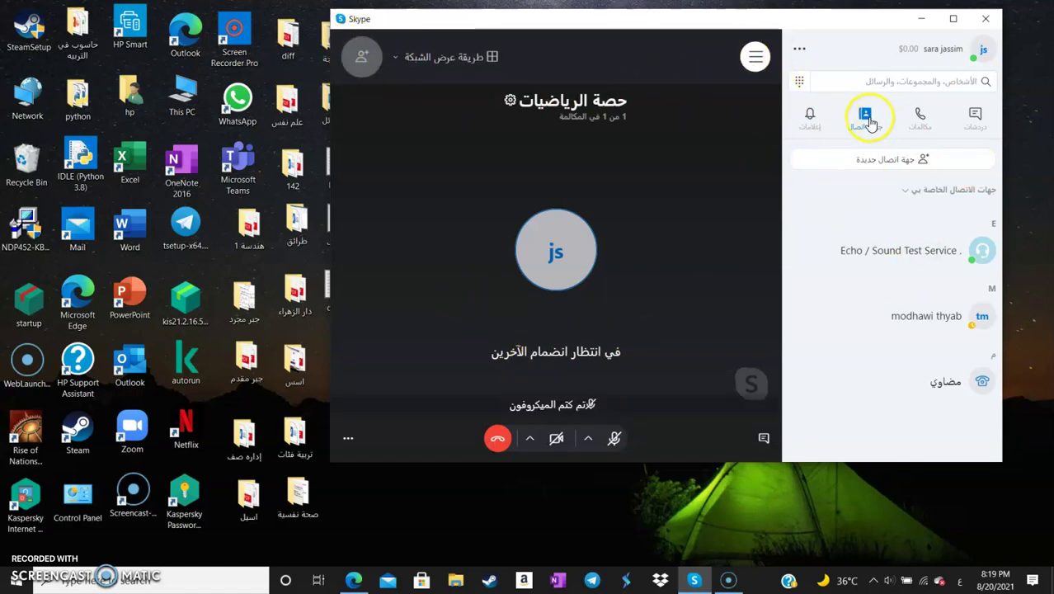
- Reopen the new contact options, view the phone number form and its phone types, and dismiss it unsaved
click(907, 162)
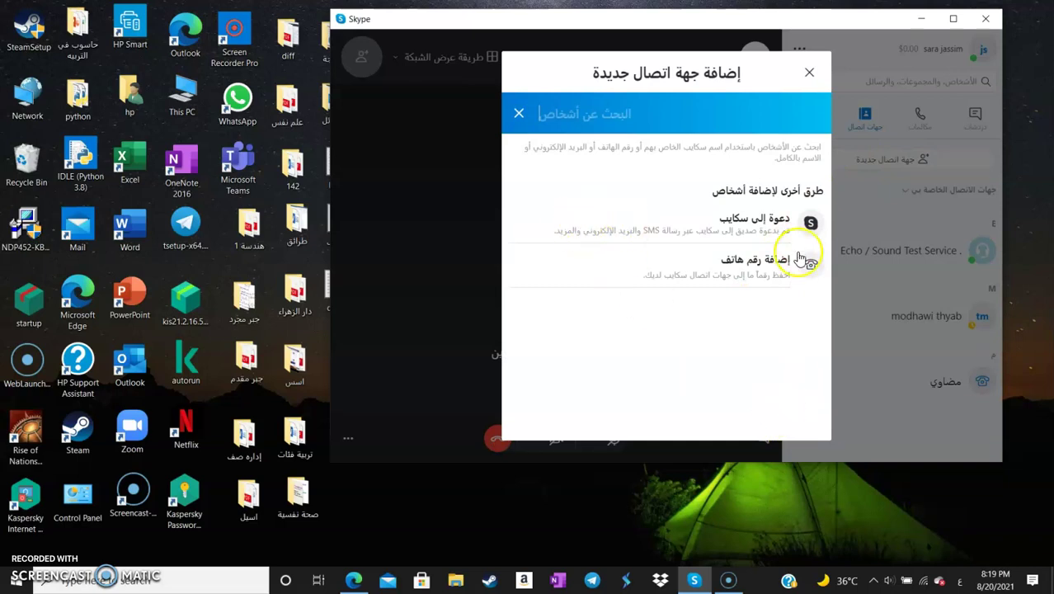
click(751, 272)
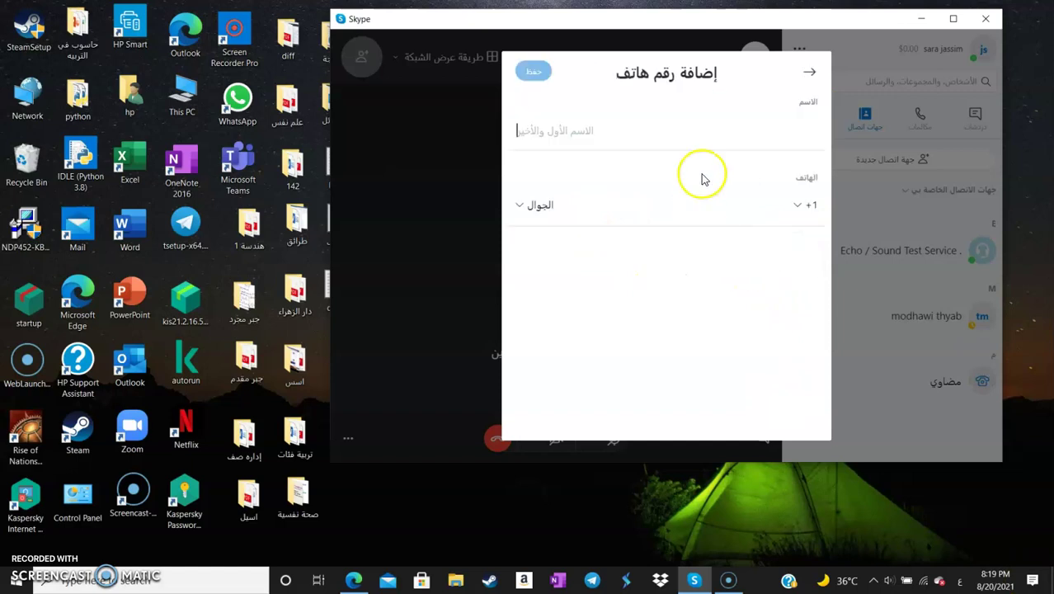
click(536, 207)
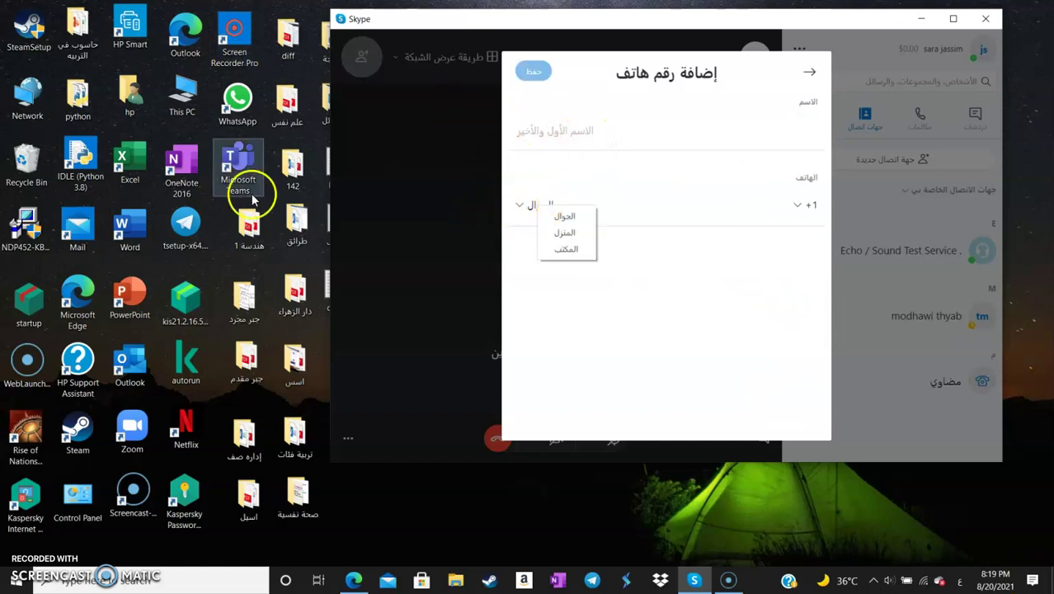
click(447, 275)
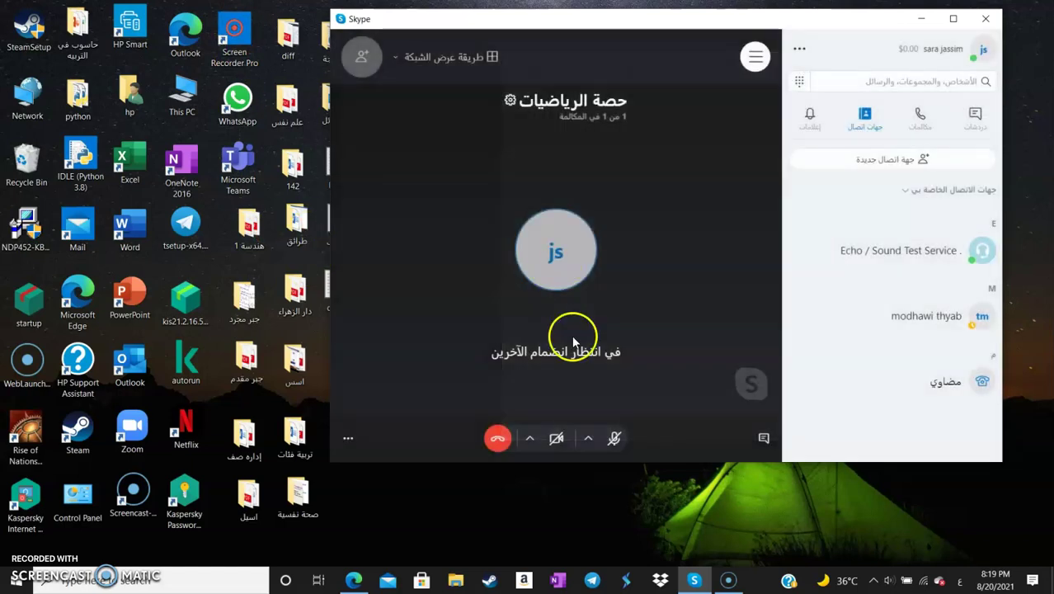
- Open the invite-to-Skype option for a new contact and copy the profile's invitation link to the clipboard
click(868, 164)
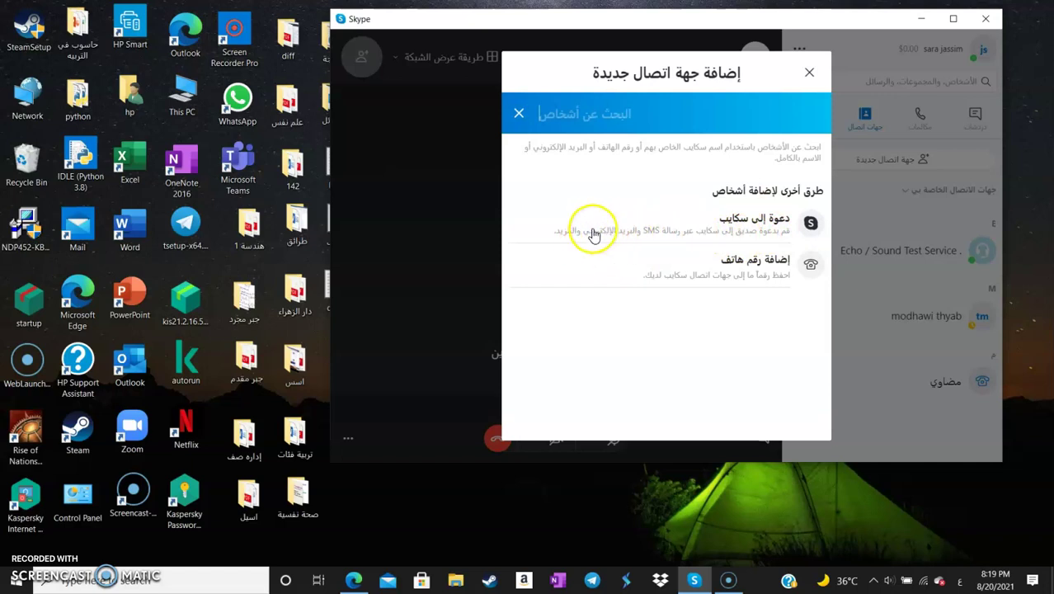
click(625, 232)
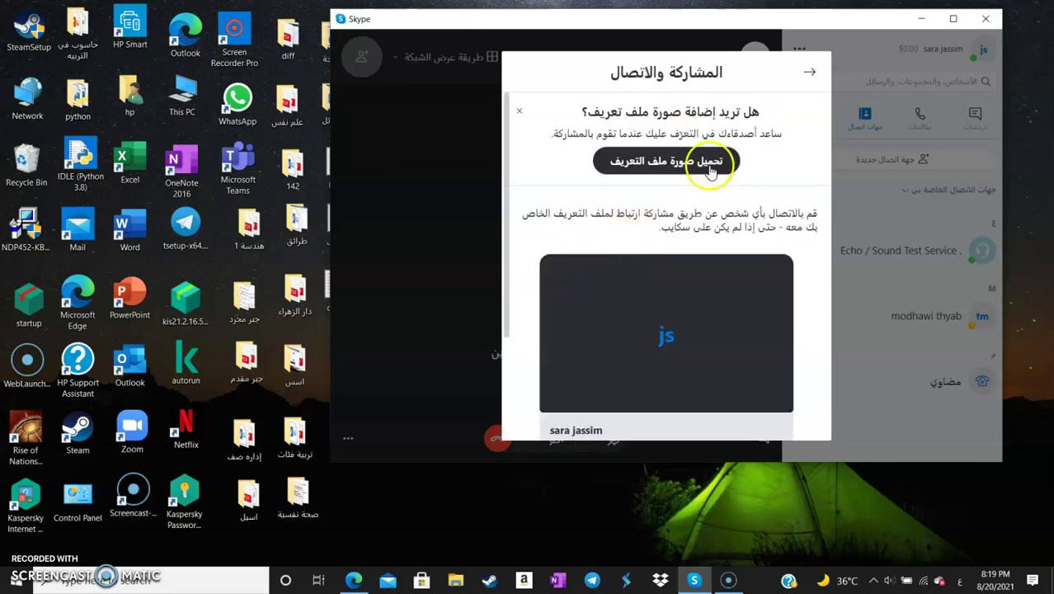
scroll(676, 309, down, 3)
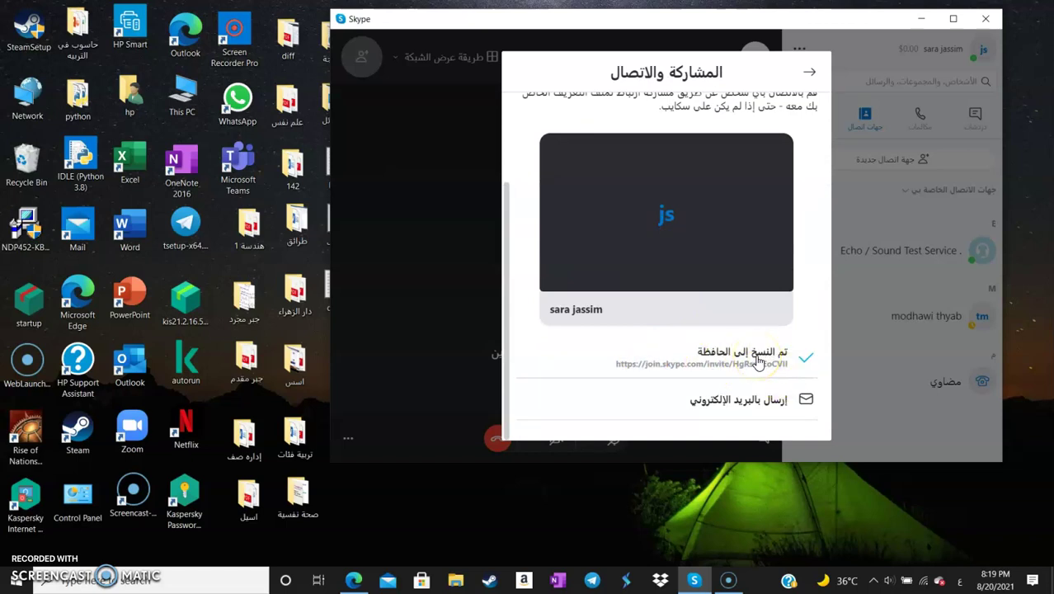
- View the apps offered for emailing the invitation, dismiss the choice, and look over the sharing page again
click(742, 402)
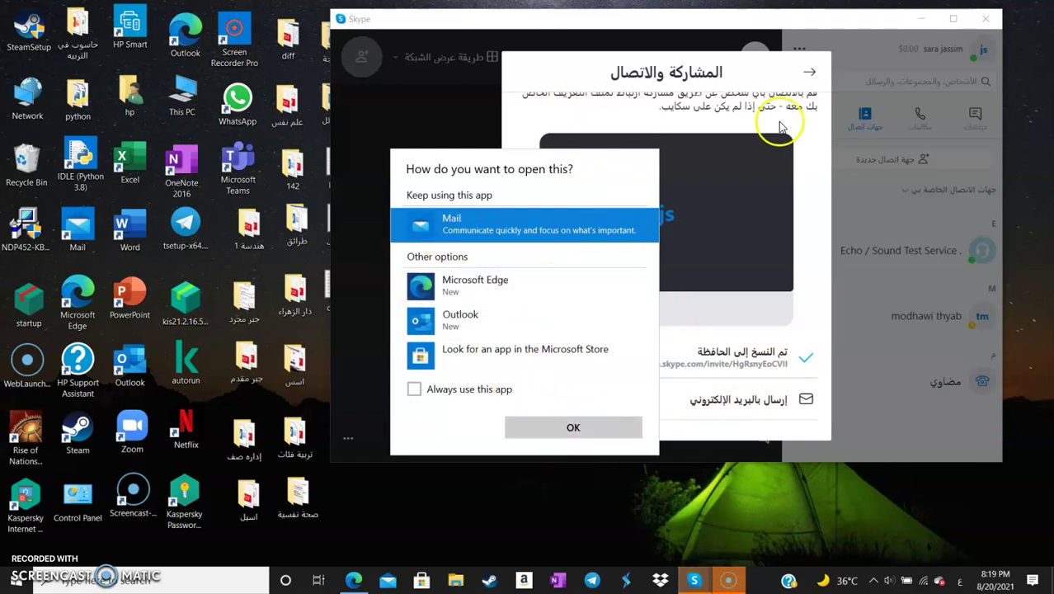
click(742, 128)
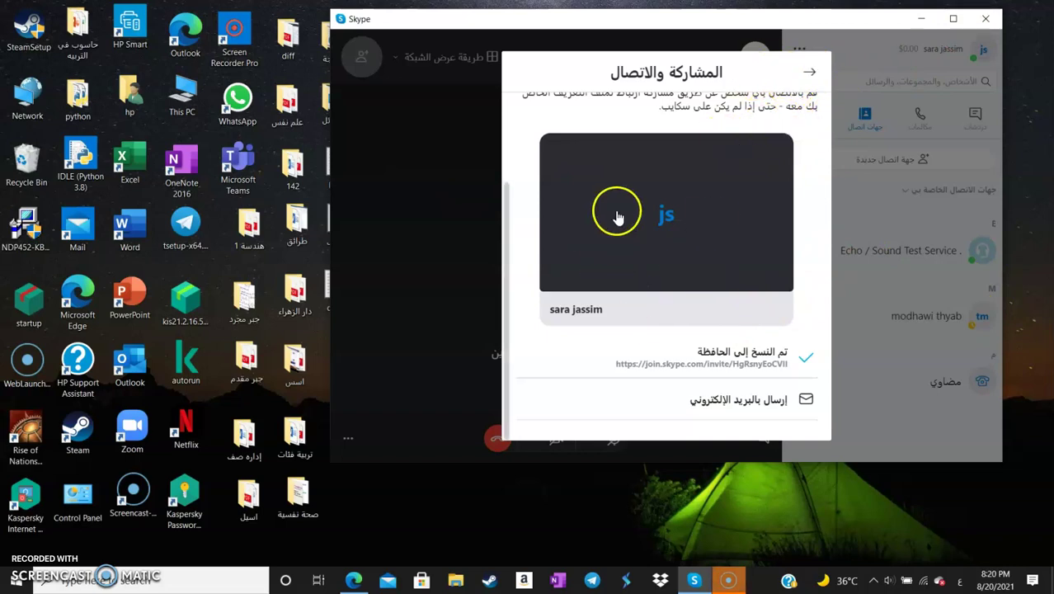
scroll(640, 238, up, 3)
scroll(689, 273, down, 3)
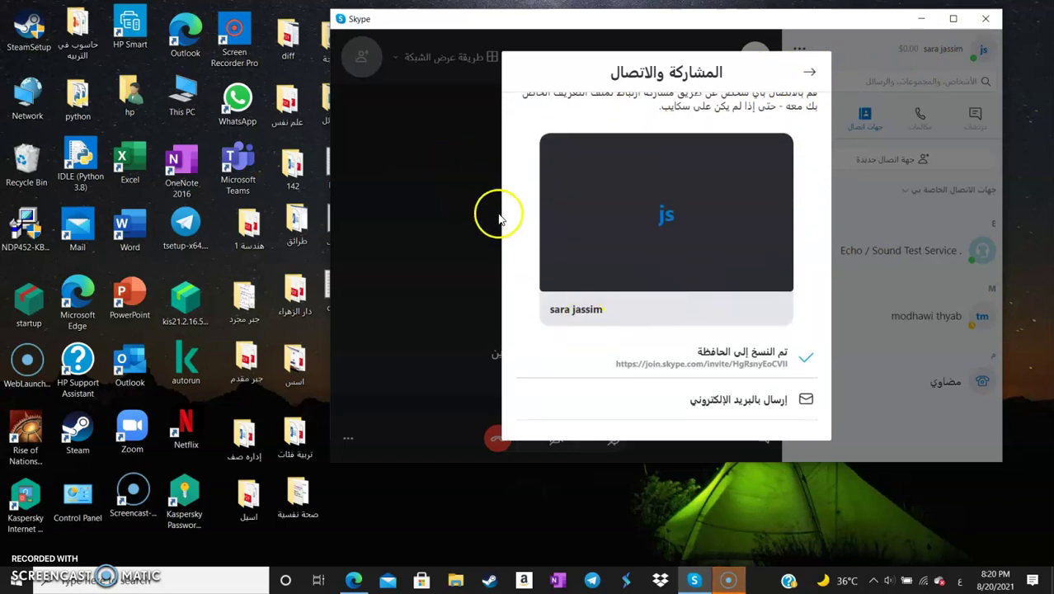
mouse_move(508, 222)
mouse_down()
mouse_move(502, 134)
mouse_move(506, 237)
mouse_up()
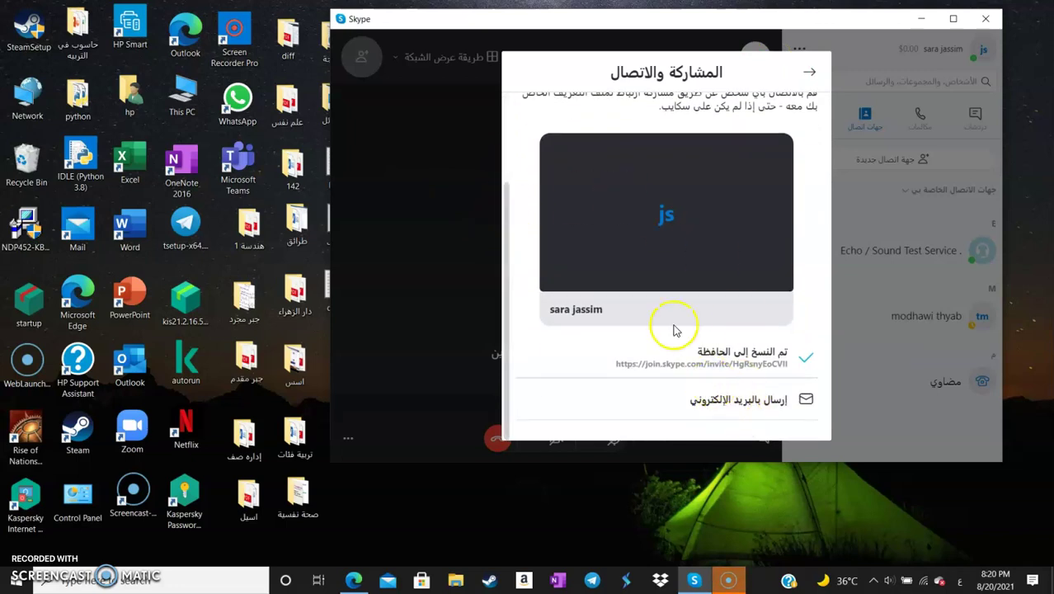
- Leave the profile sharing page, close the new contact options, and hide the contacts list to show the full call view
click(725, 78)
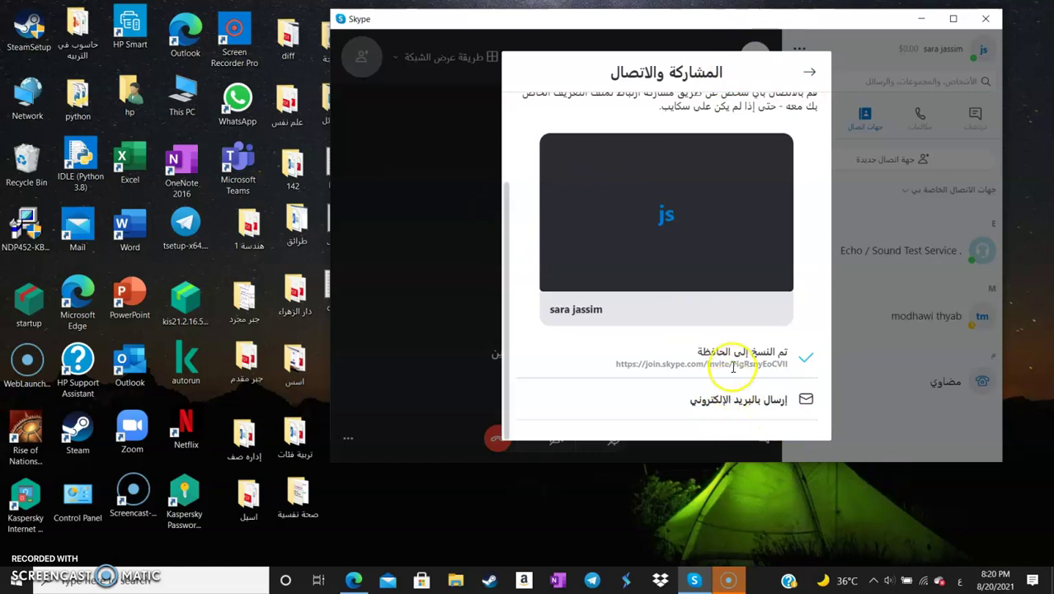
click(812, 79)
click(798, 77)
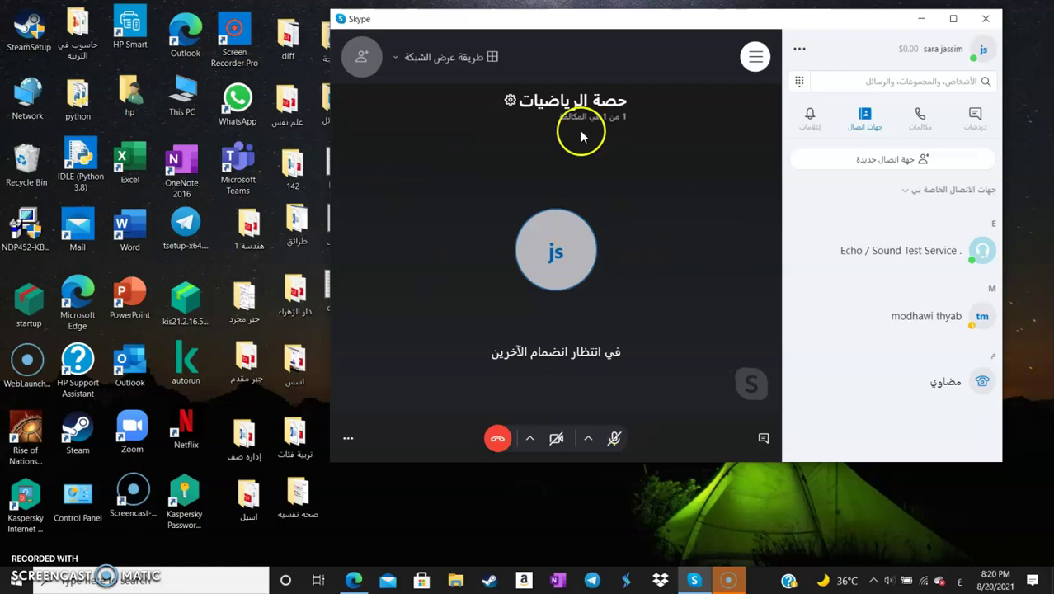
click(760, 56)
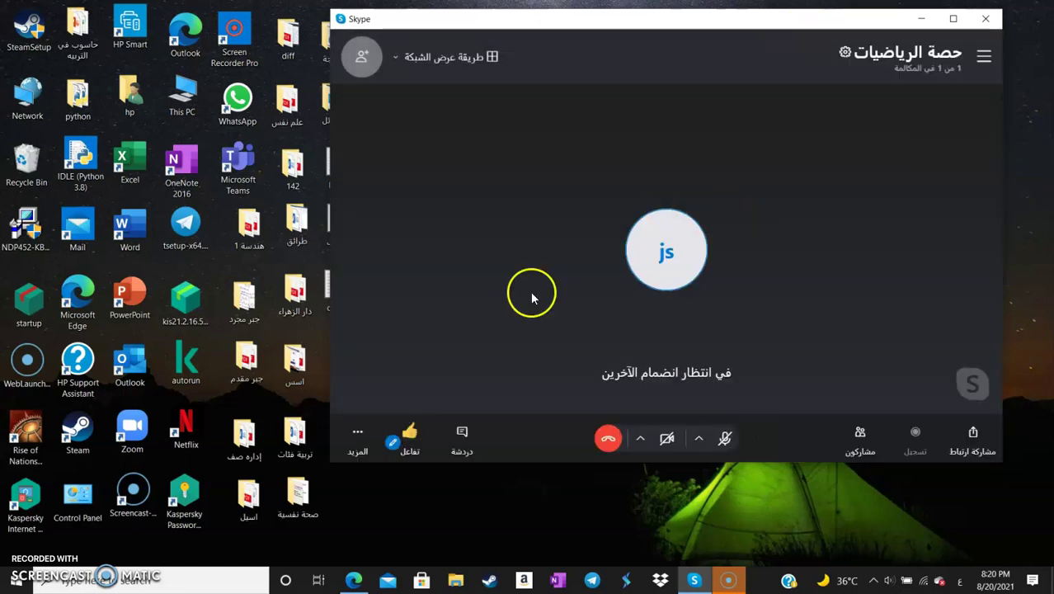
- View the call's additional options and the ways to share the meeting link, including the copy link option
click(357, 437)
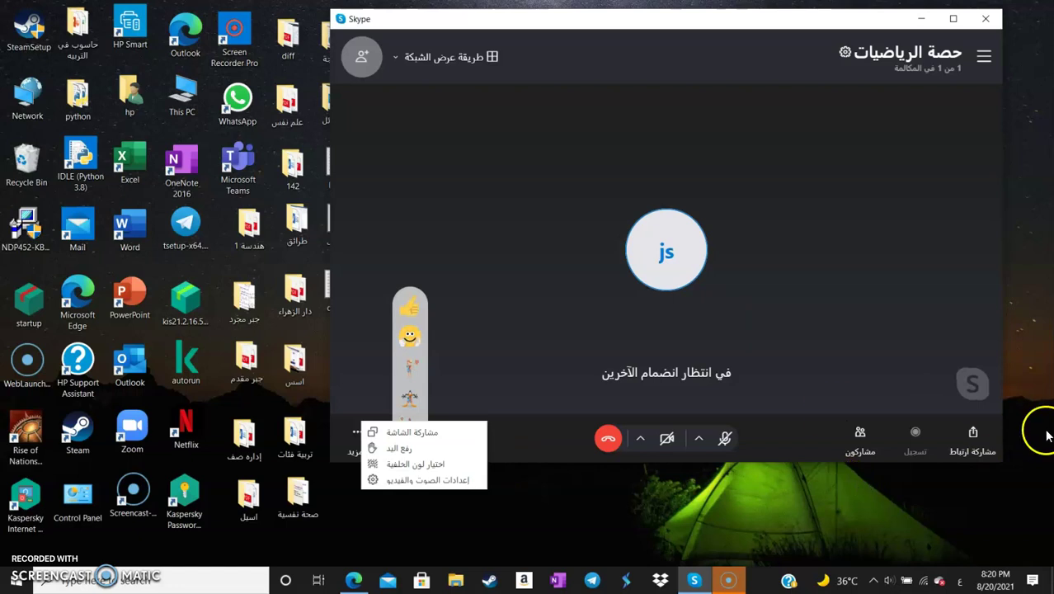
click(980, 441)
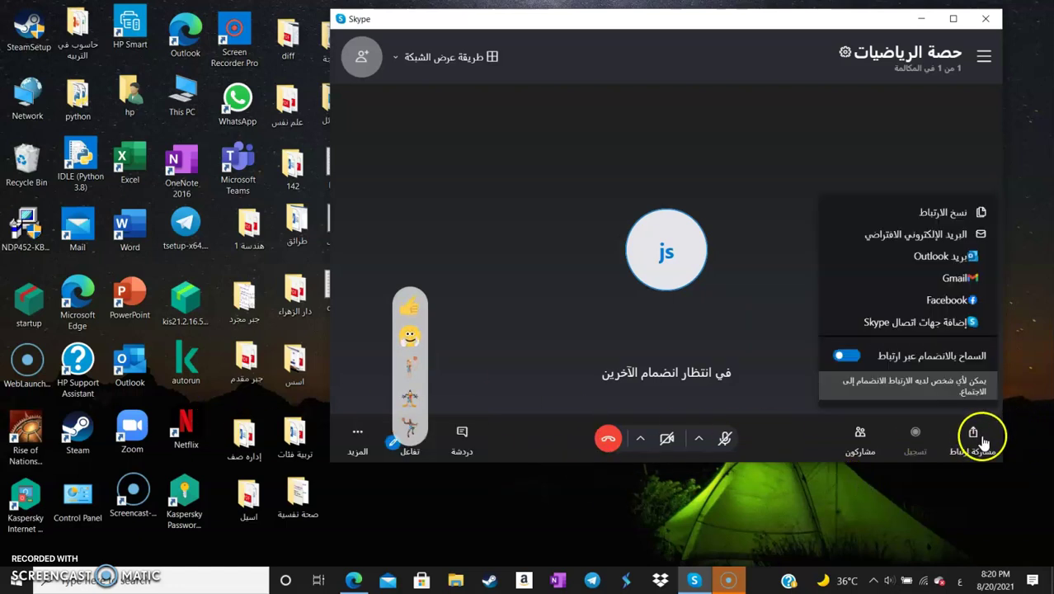
click(955, 216)
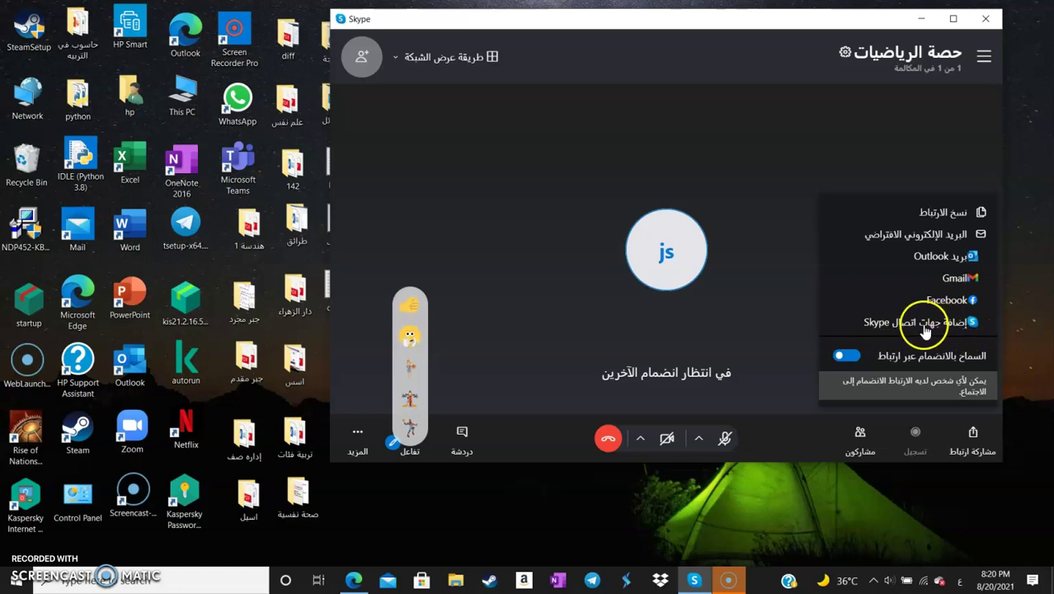
- Open the option to add Skype contacts to the meeting group, select and deselect the suggested contact, and close it without adding anyone
click(895, 322)
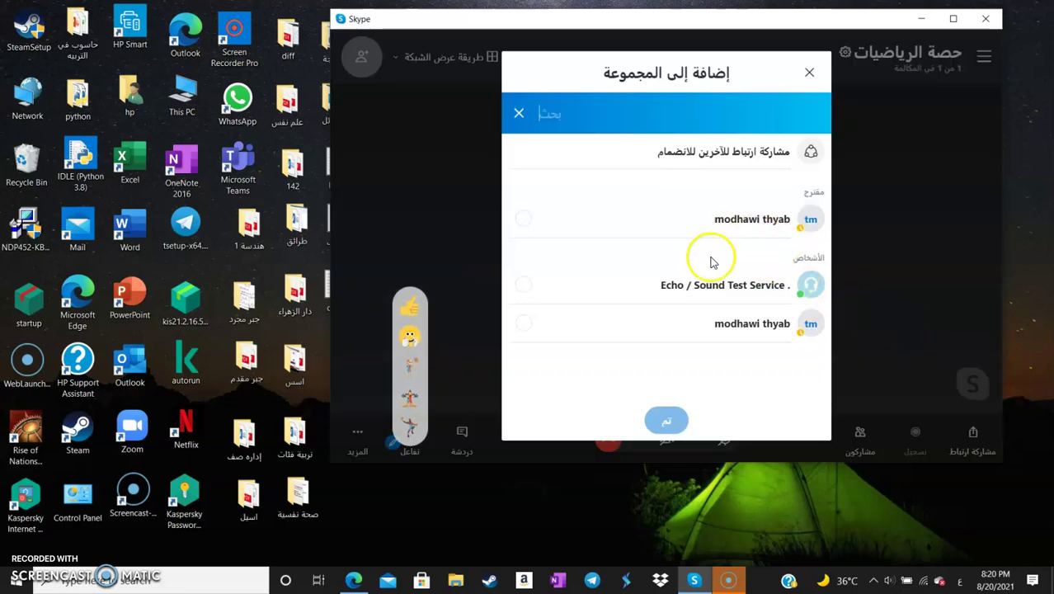
click(751, 219)
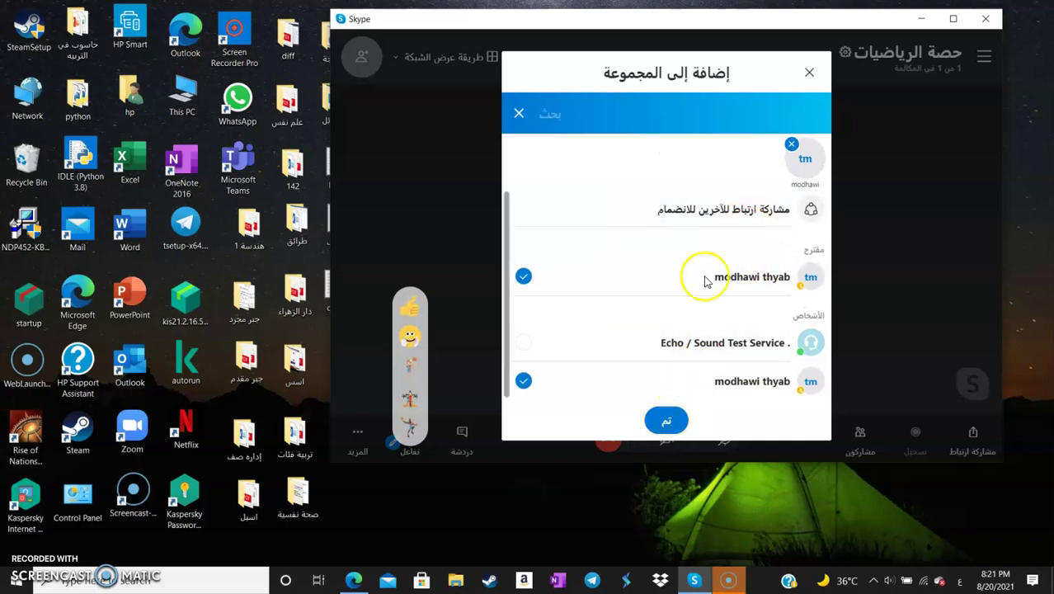
click(524, 276)
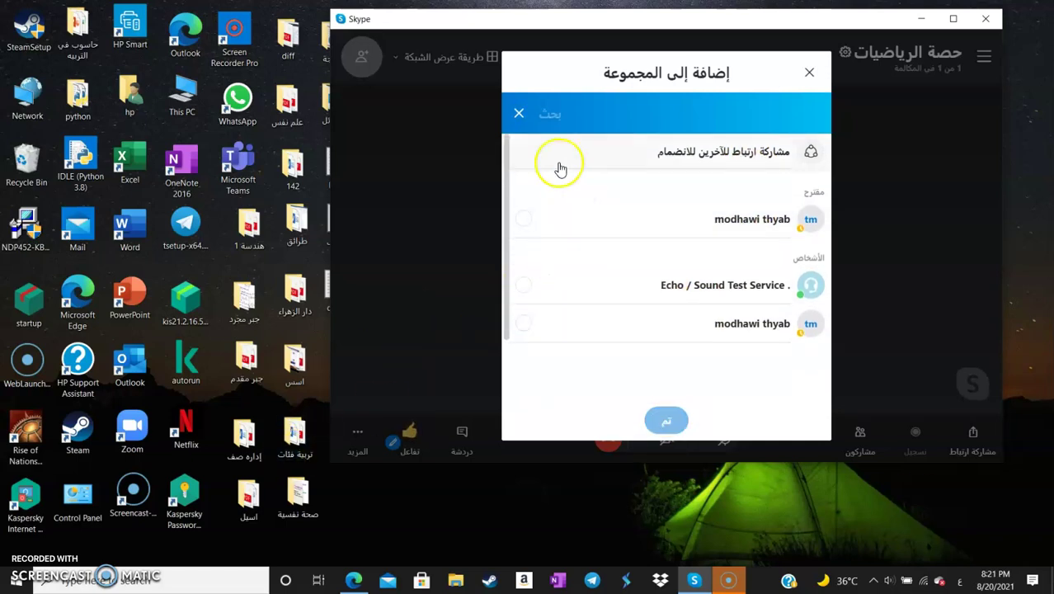
click(527, 116)
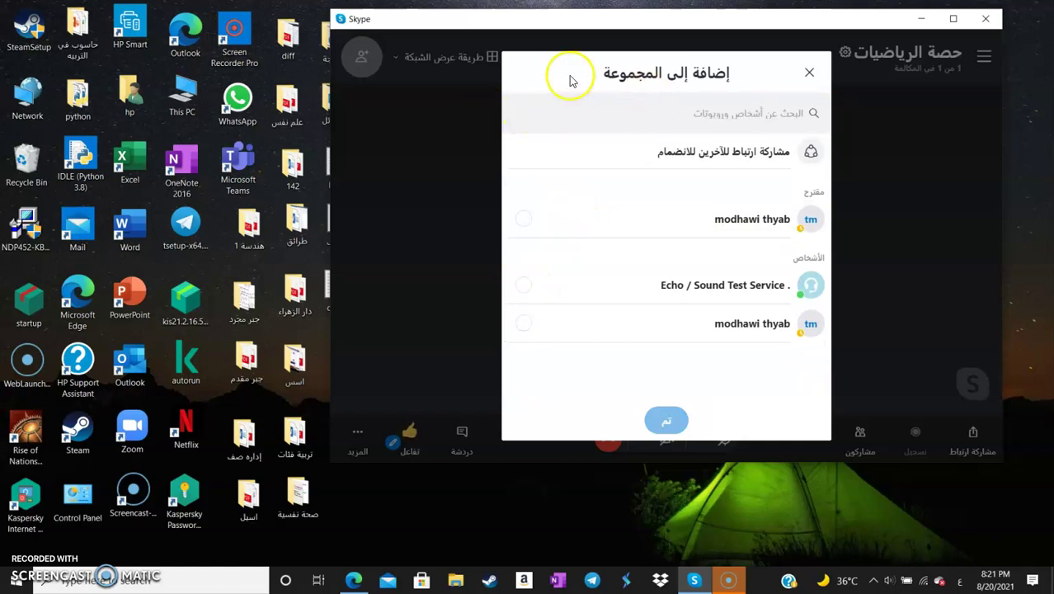
click(809, 73)
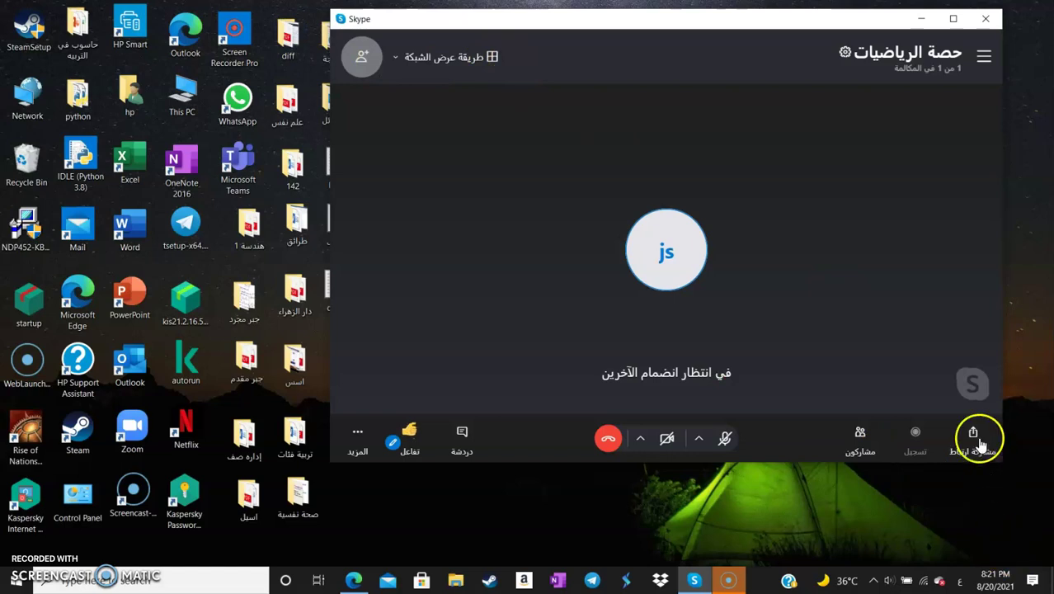
- Compare the add-to-call contact list with the add Skype contacts option of the meeting link sharing, adding nobody
click(365, 58)
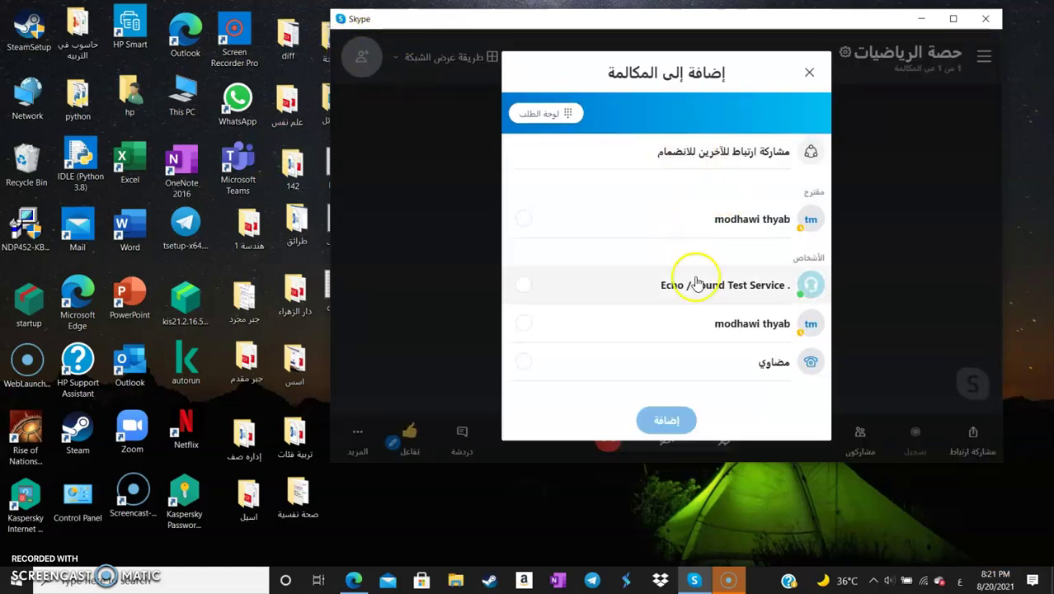
click(809, 72)
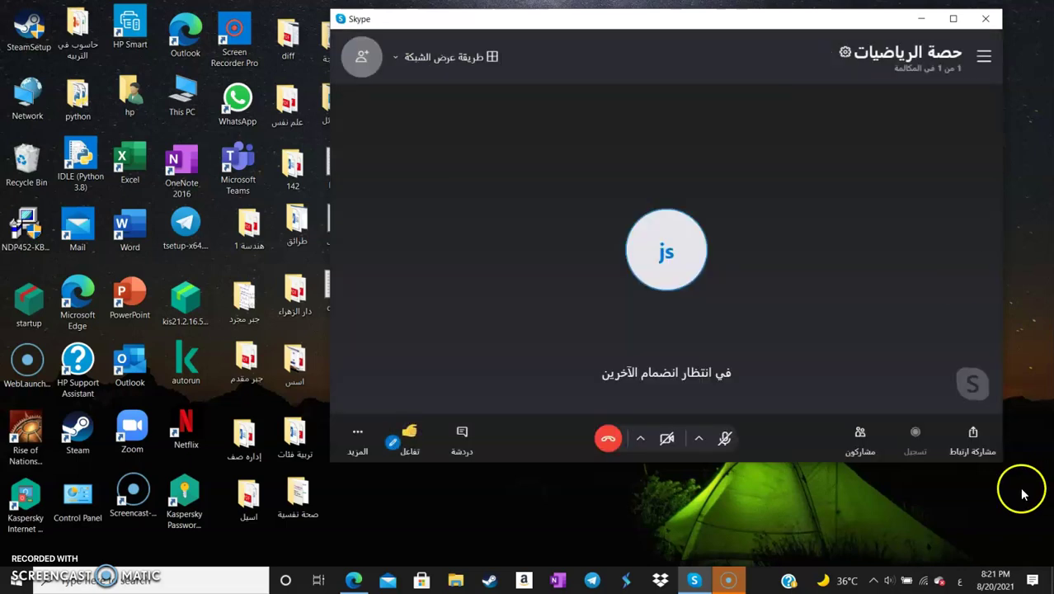
click(972, 436)
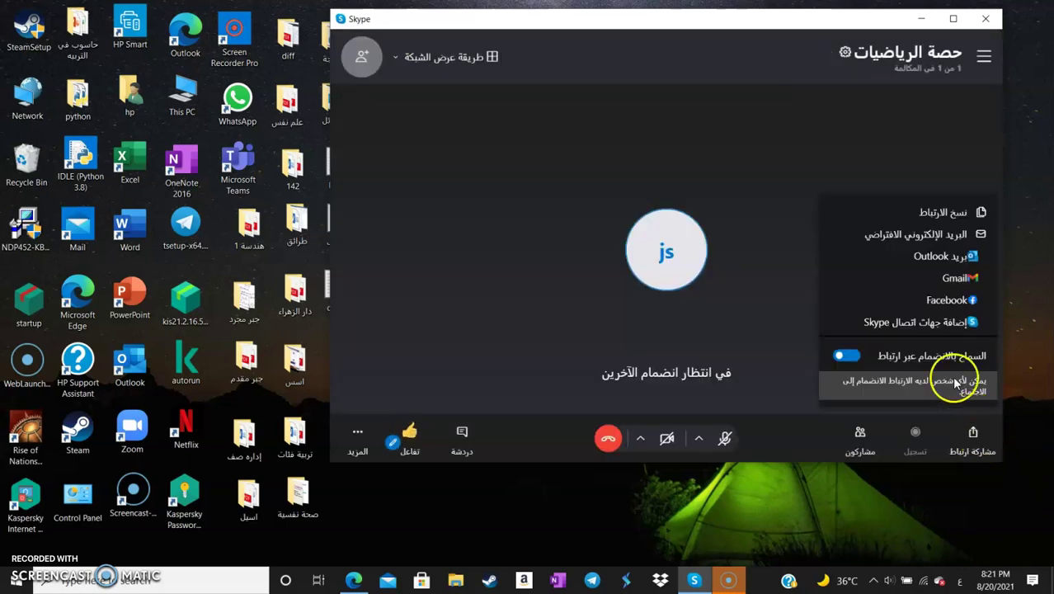
click(920, 320)
click(809, 73)
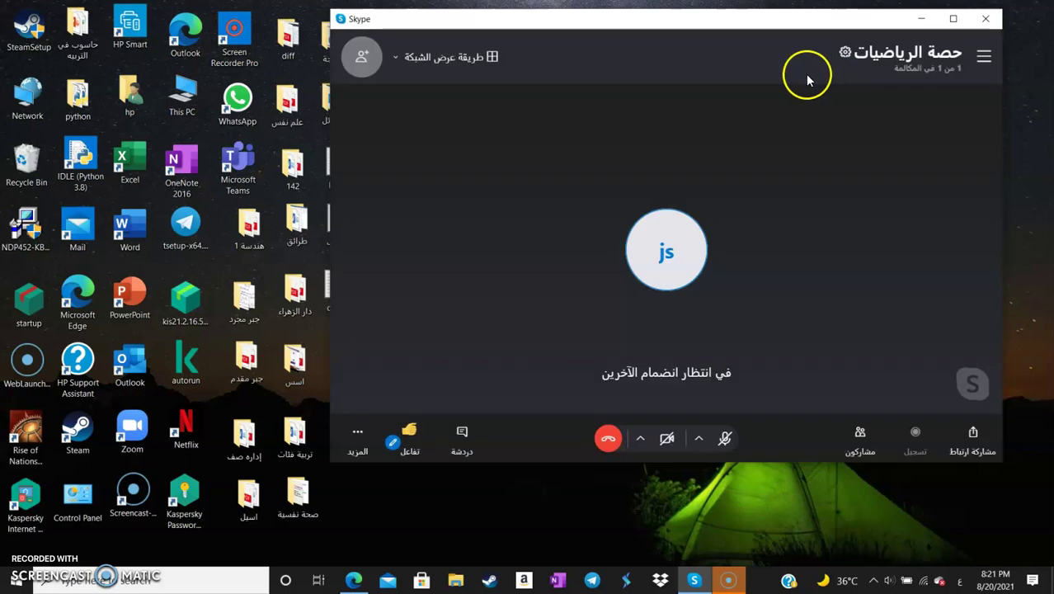
click(359, 74)
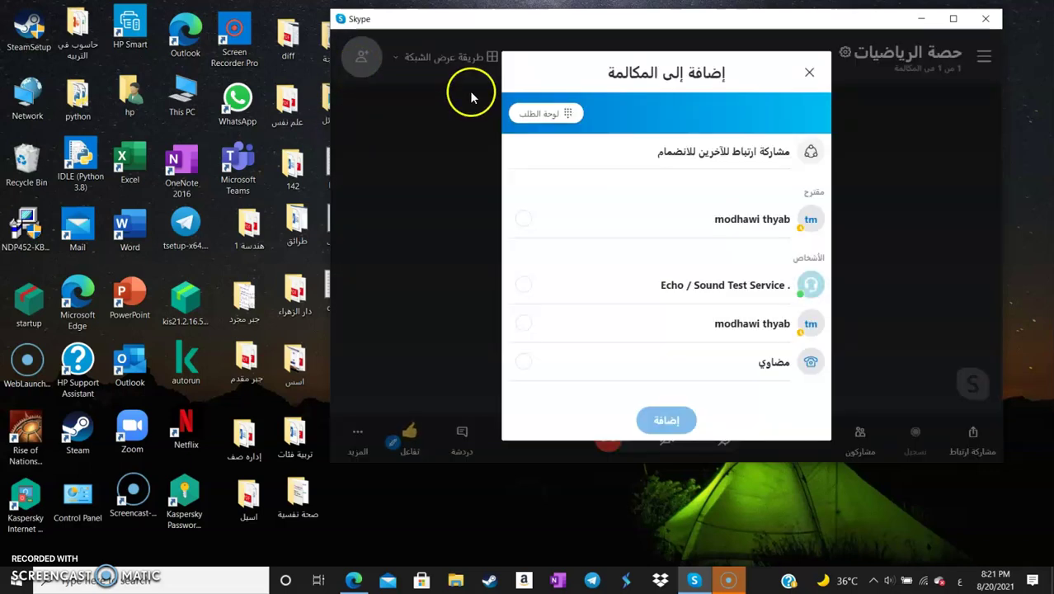
click(809, 72)
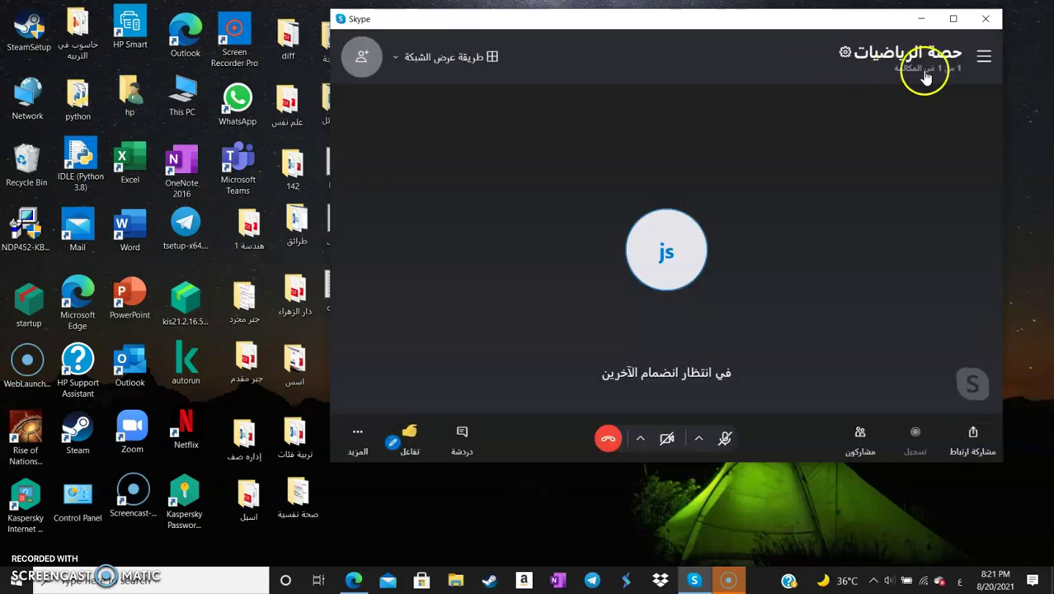
- Revisit the contacts section and its new contact options, dismiss them, and return to the full call view
click(983, 56)
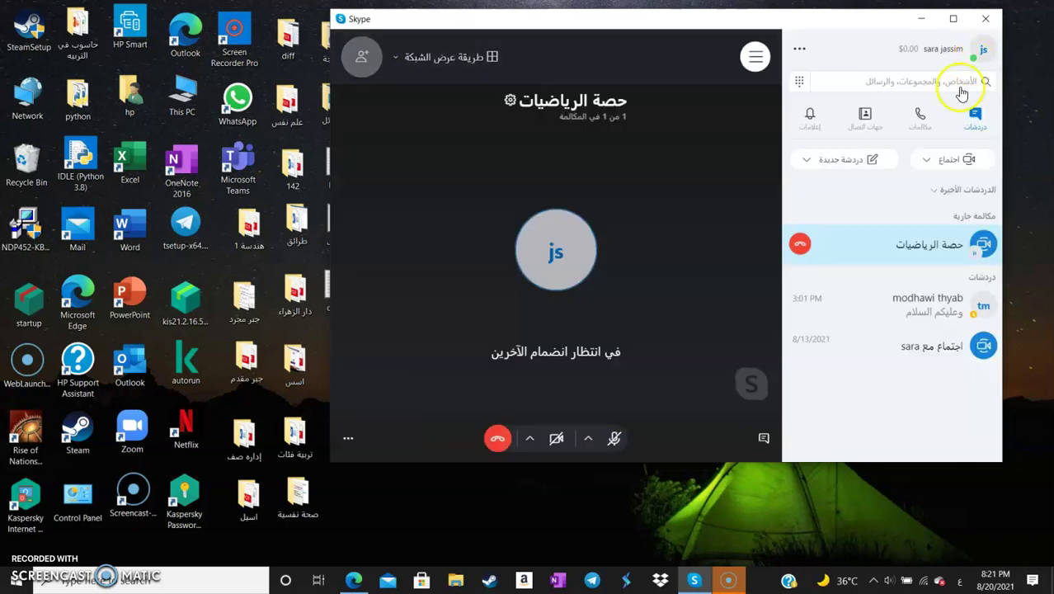
click(864, 118)
click(891, 165)
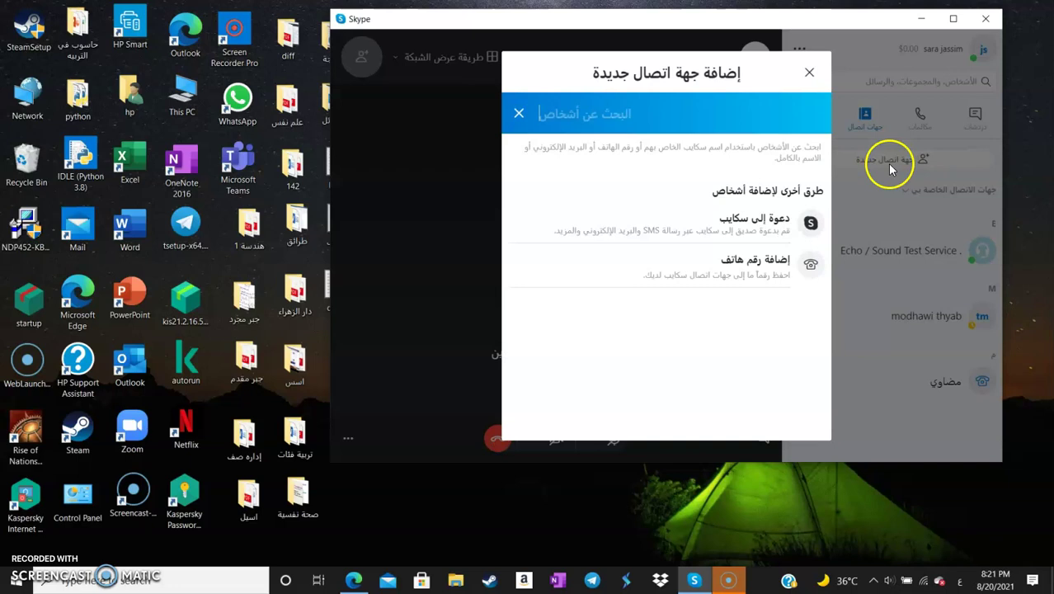
click(809, 72)
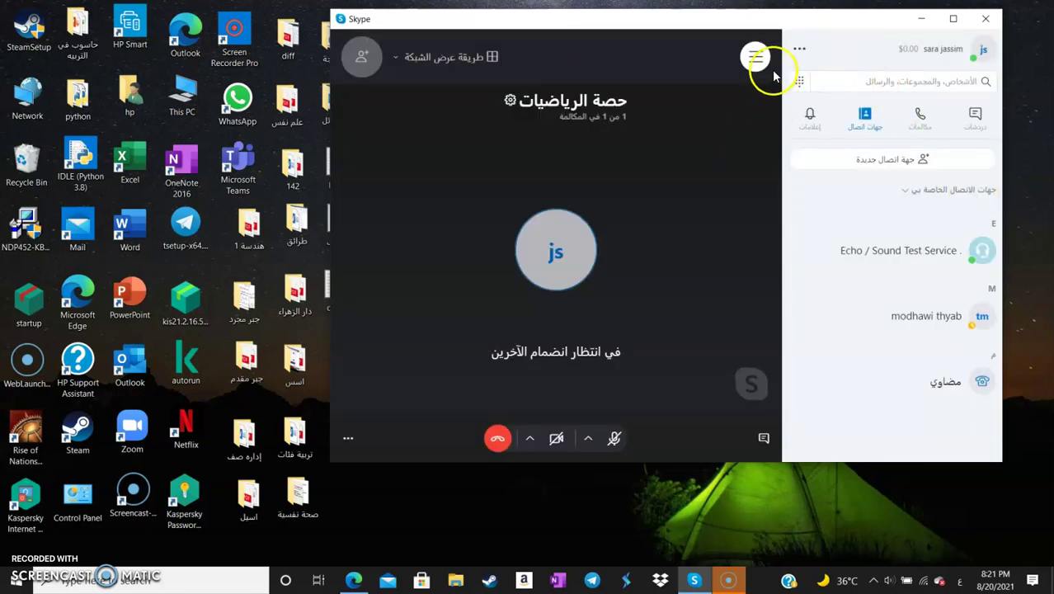
click(754, 55)
- Open the add-to-call options and bring up the dial pad for calling a phone number
click(364, 60)
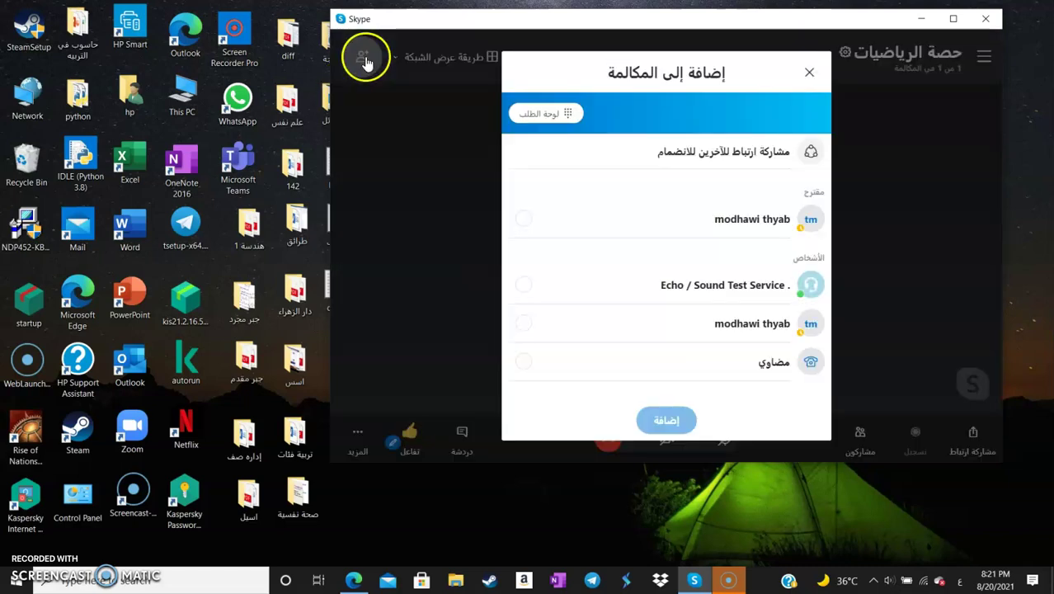
click(570, 115)
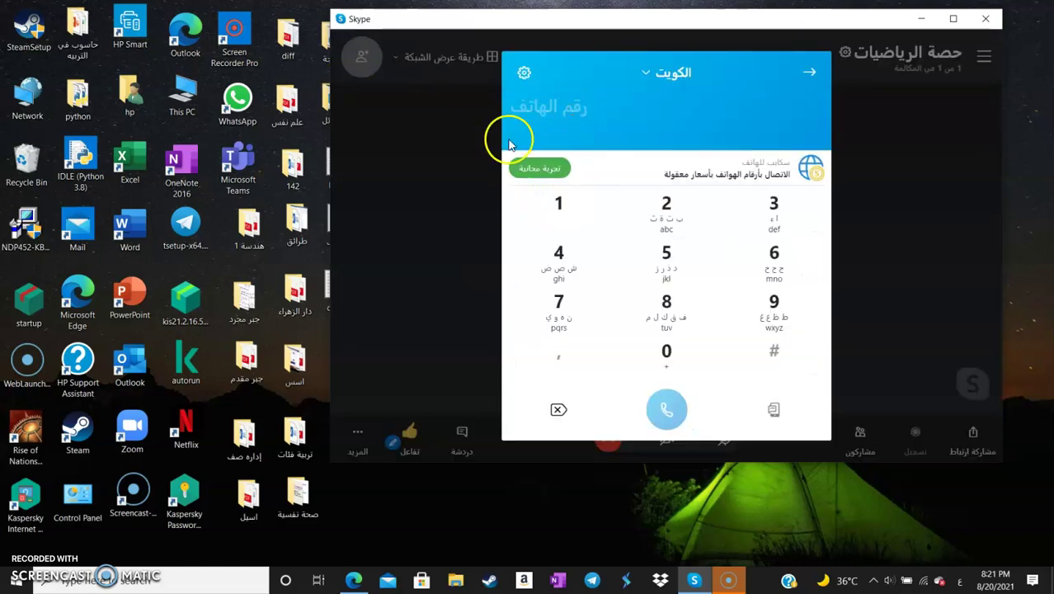